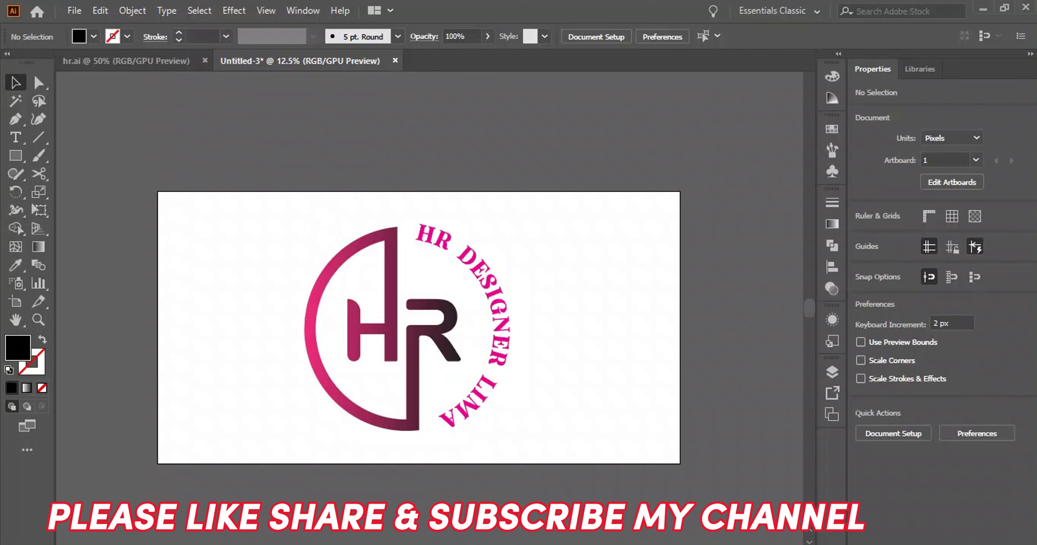
Select the existing circular HR logo group and delete it to clear the artboard.
left_click(424, 342)
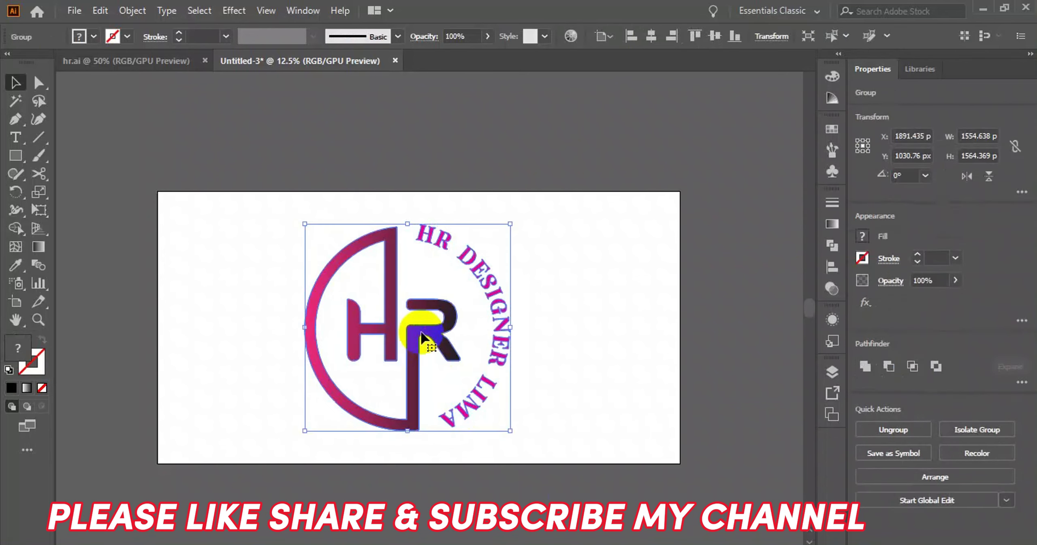
key("Delete")
left_click(16, 137)
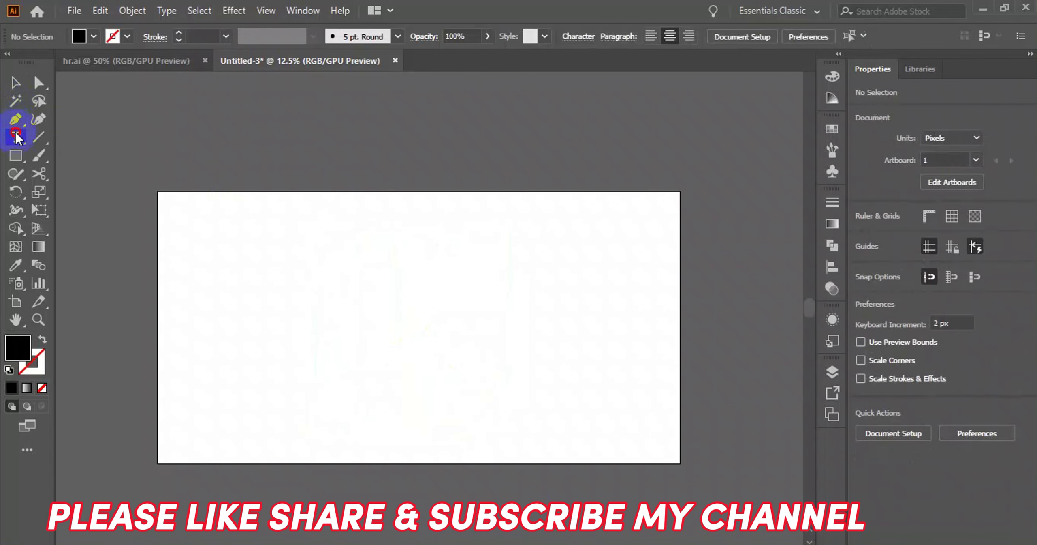
Type 'HR' on the artboard, enlarge it, and move it toward the centre.
left_click(327, 308)
type("HR")
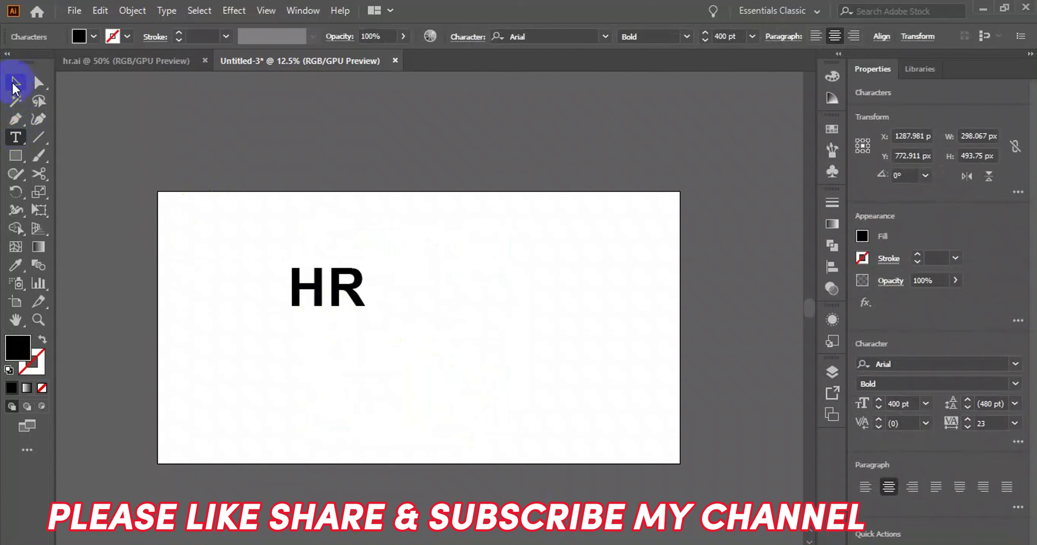
left_click(16, 83)
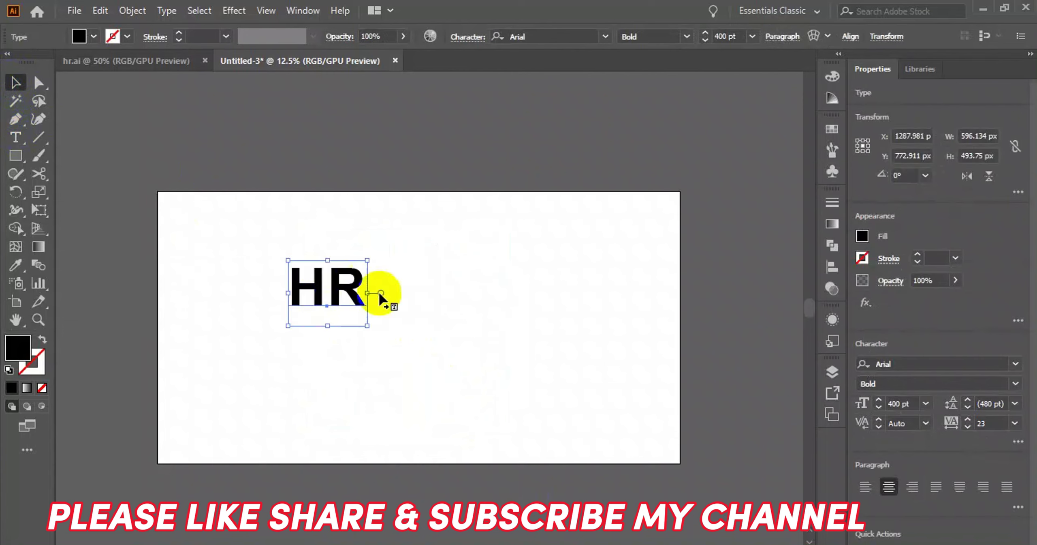
left_click_drag(364, 326, 412, 398)
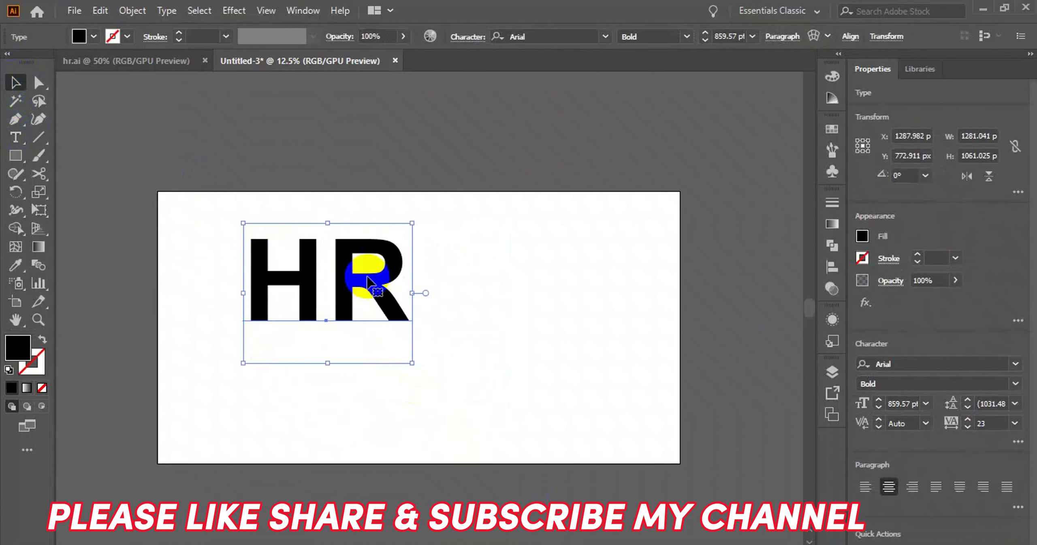
left_click_drag(363, 278, 432, 310)
Convert the HR text to outlines and ungroup it into separate letters, selecting the H.
right_click(418, 278)
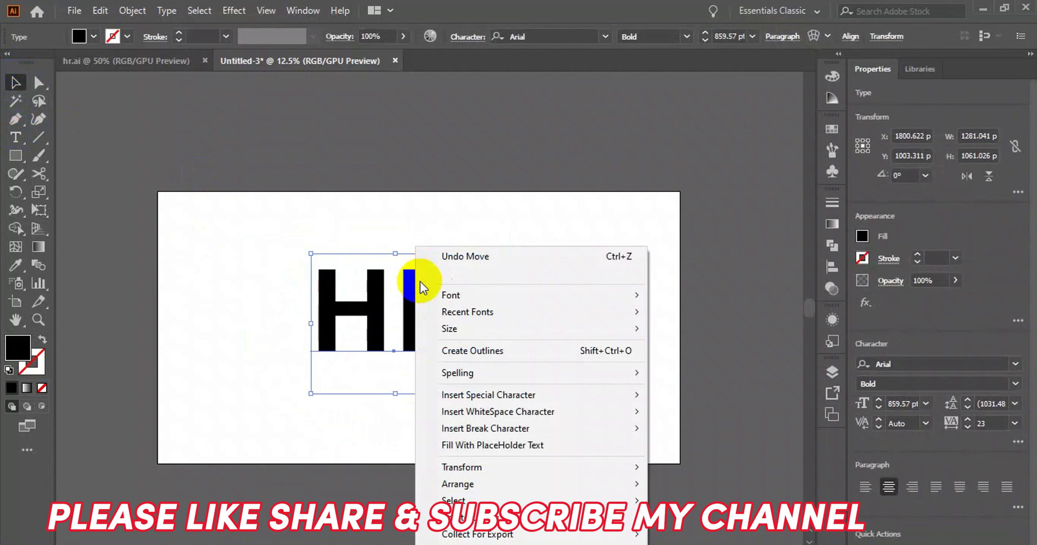
left_click(486, 352)
right_click(409, 302)
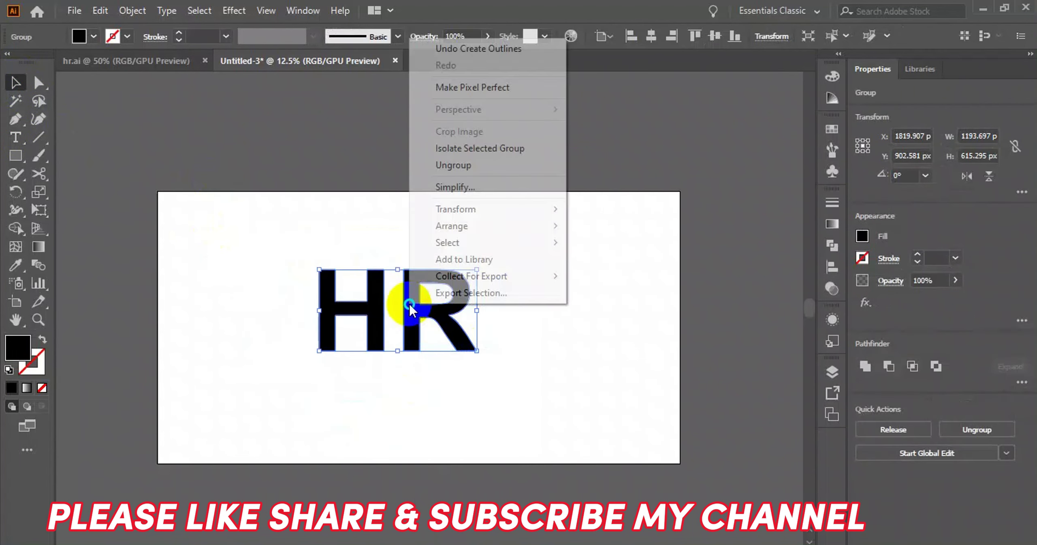
left_click(493, 166)
left_click(561, 245)
left_click(378, 297)
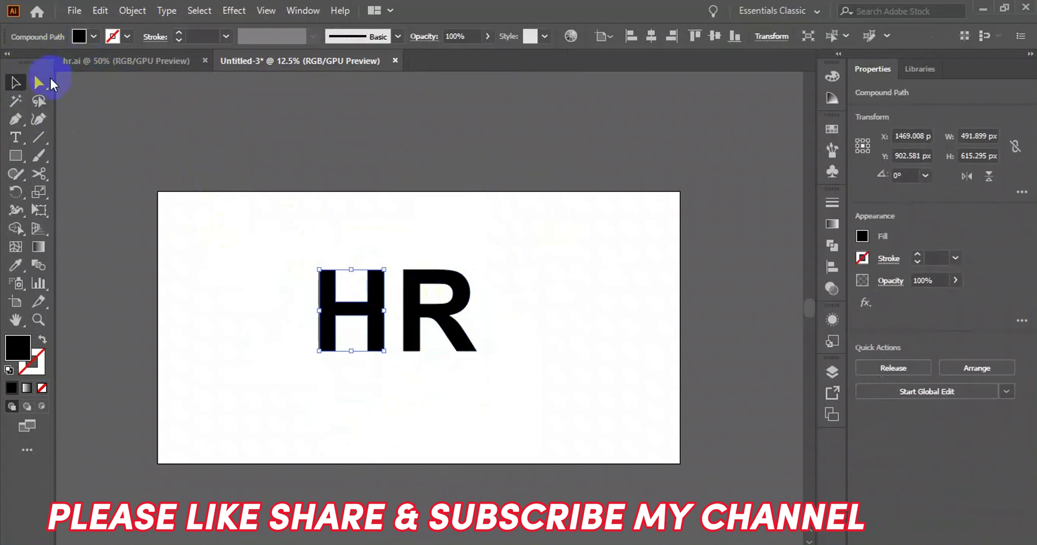
left_click(39, 83)
Round the H's top-left corner and the bottom corners of its left stem.
scroll(341, 301, "up", 4)
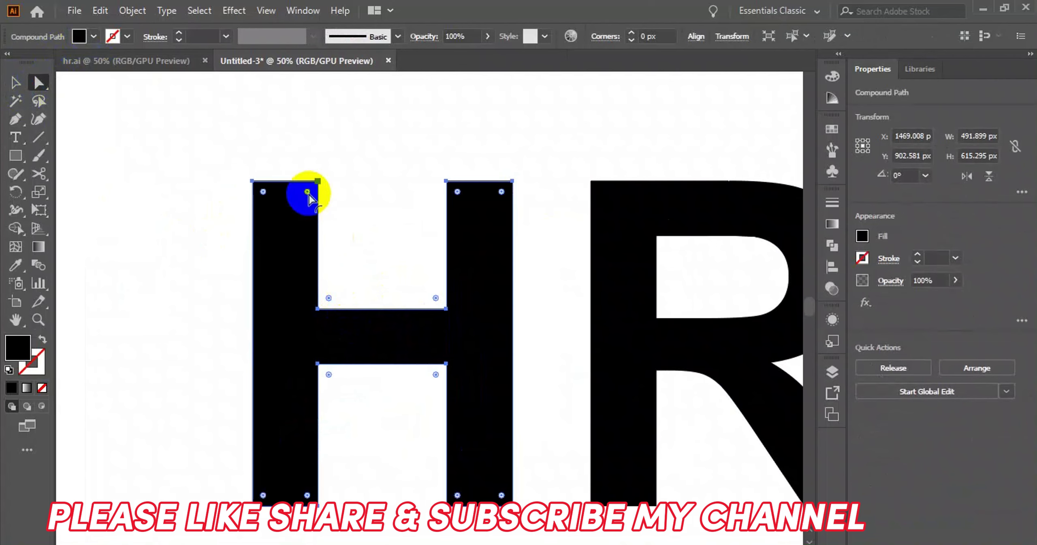
left_click_drag(308, 195, 213, 295)
scroll(224, 300, "down", 2)
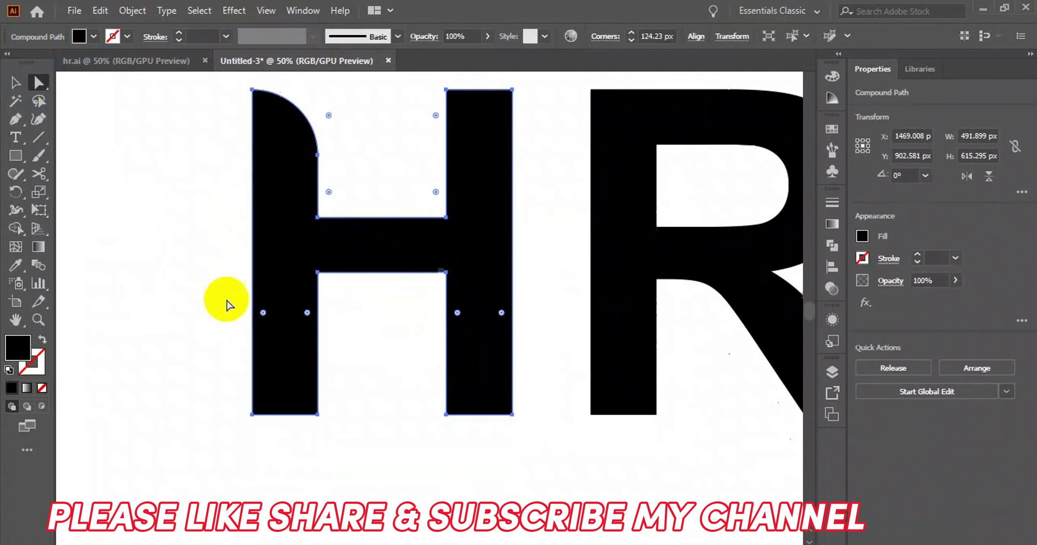
left_click(307, 405)
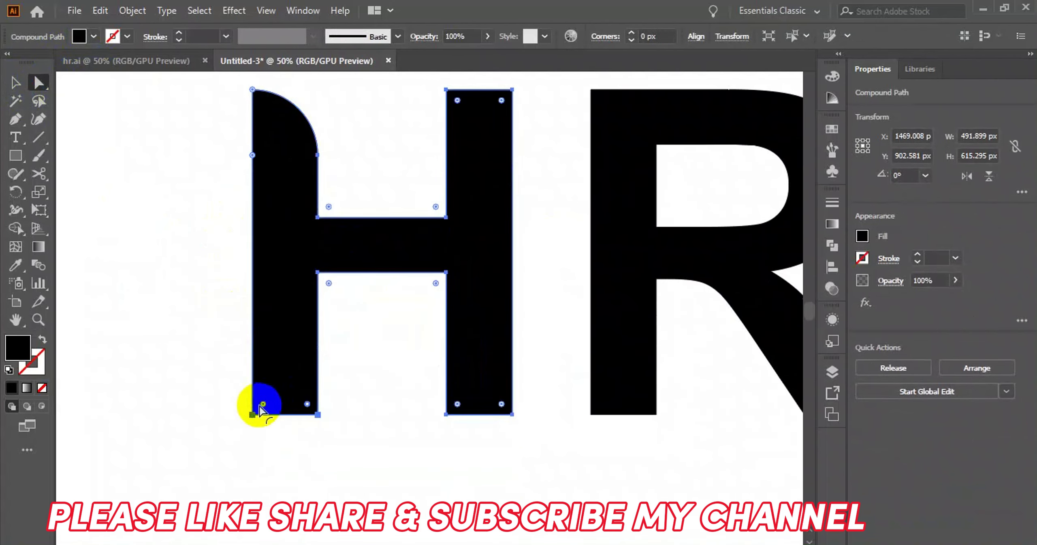
left_click(315, 407)
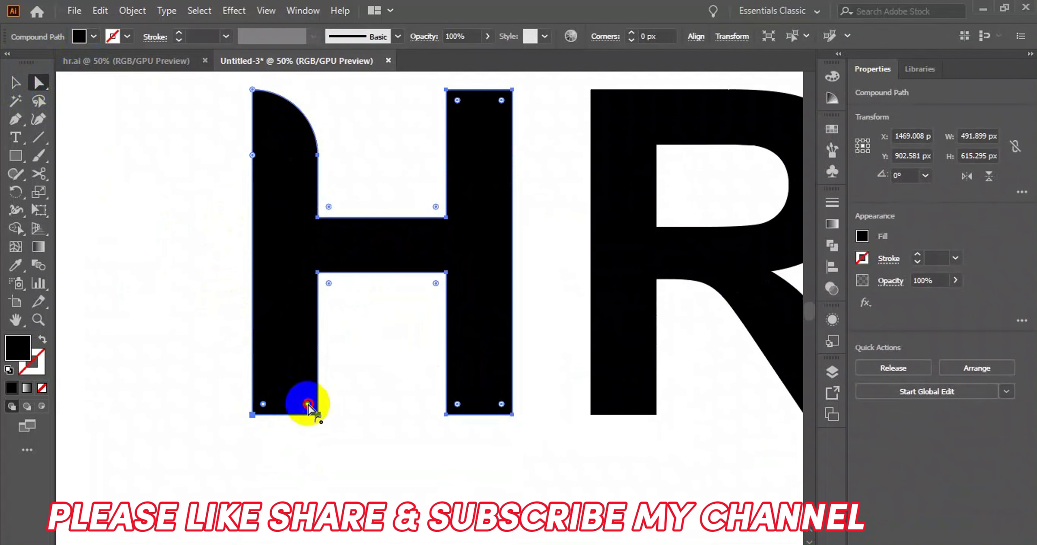
left_click_drag(308, 405, 308, 289)
key("ctrl+0")
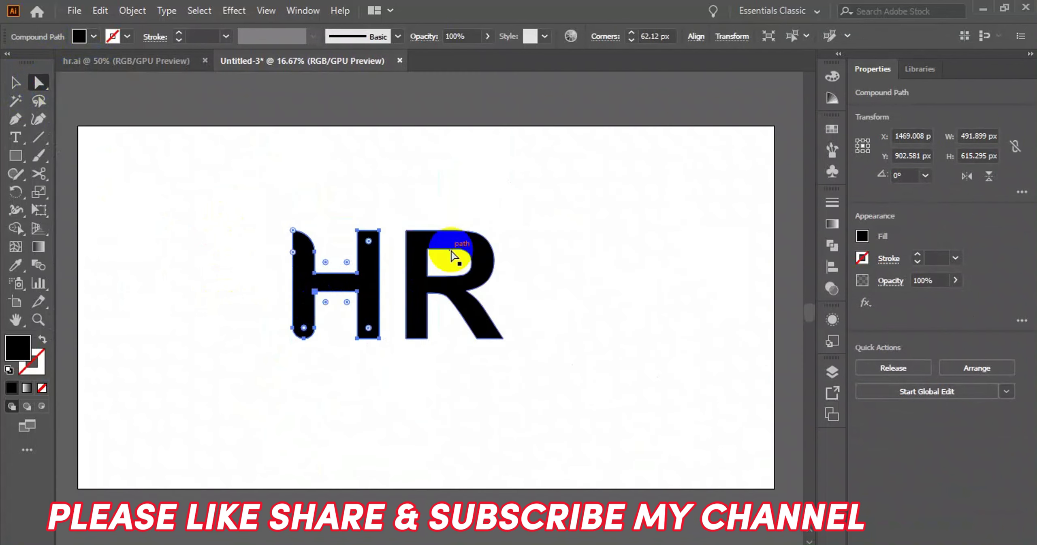
Round the R's top-left corner with its live corner widget.
left_click(453, 256)
scroll(429, 253, "up", 2)
left_click(392, 218)
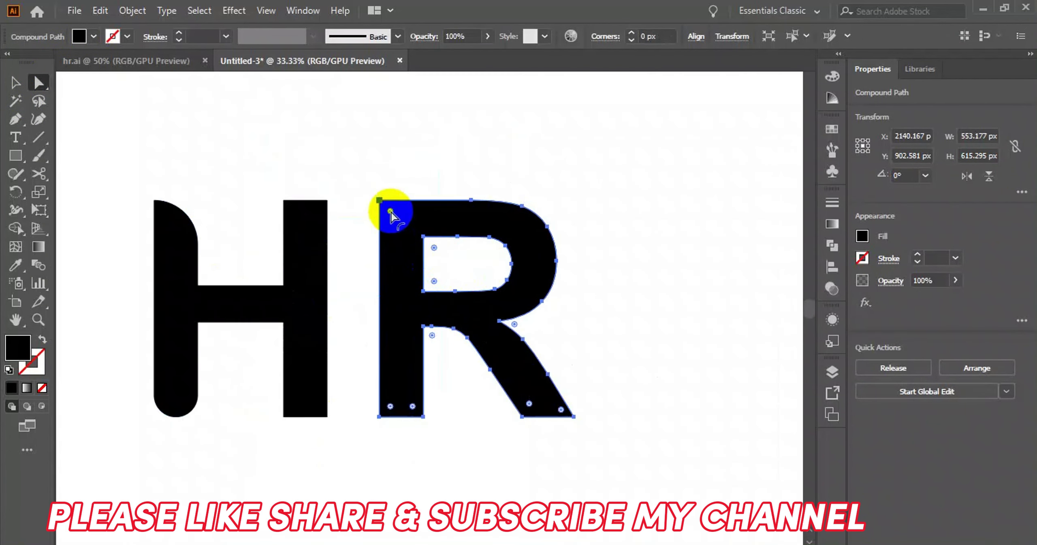
left_click_drag(391, 211, 396, 218)
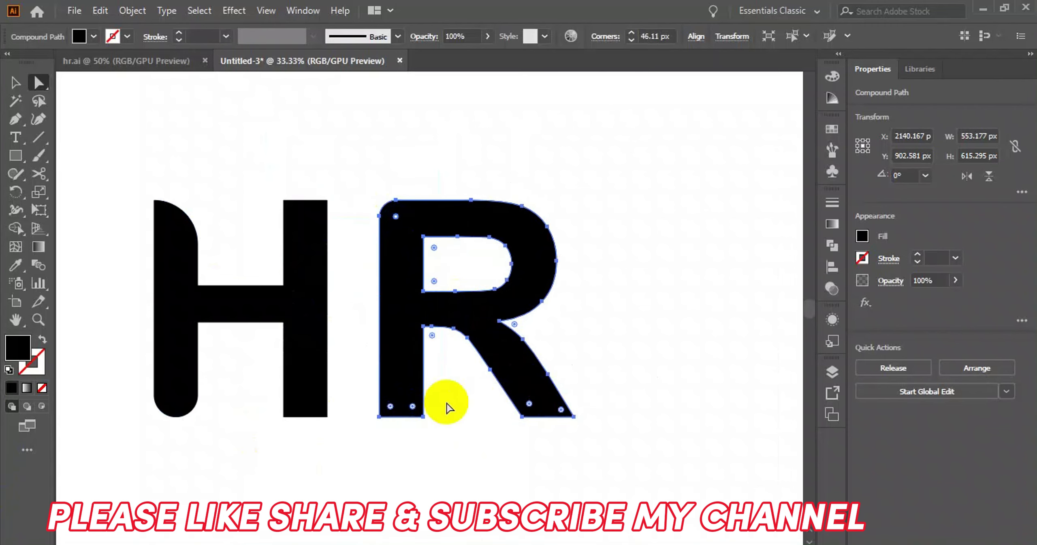
Round only the R's lower-right leg corner, undoing an over-rounding of all corners.
scroll(549, 415, "up", 2)
left_click_drag(503, 409, 572, 409)
left_click(611, 409)
key("ctrl+z")
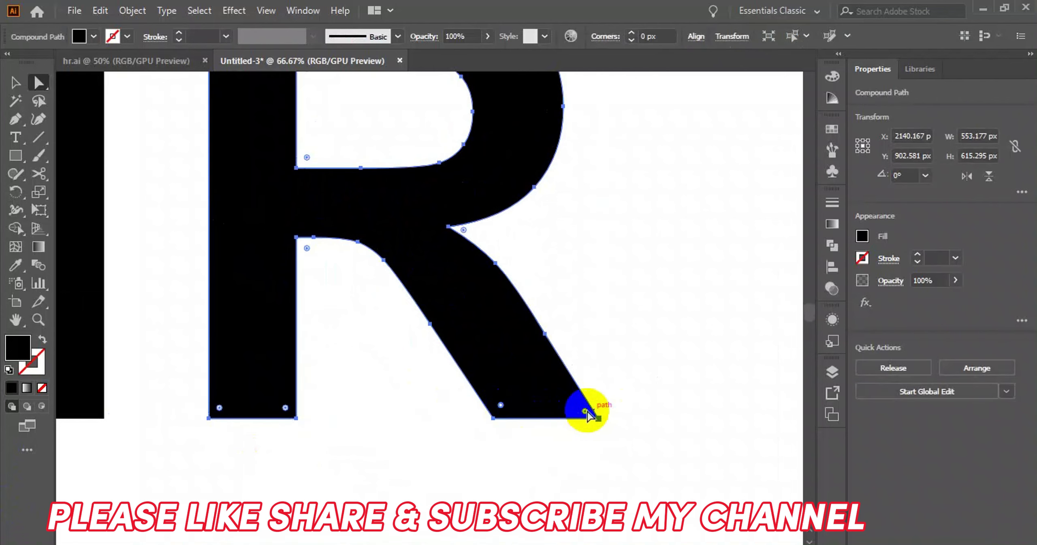
left_click_drag(587, 413, 579, 398)
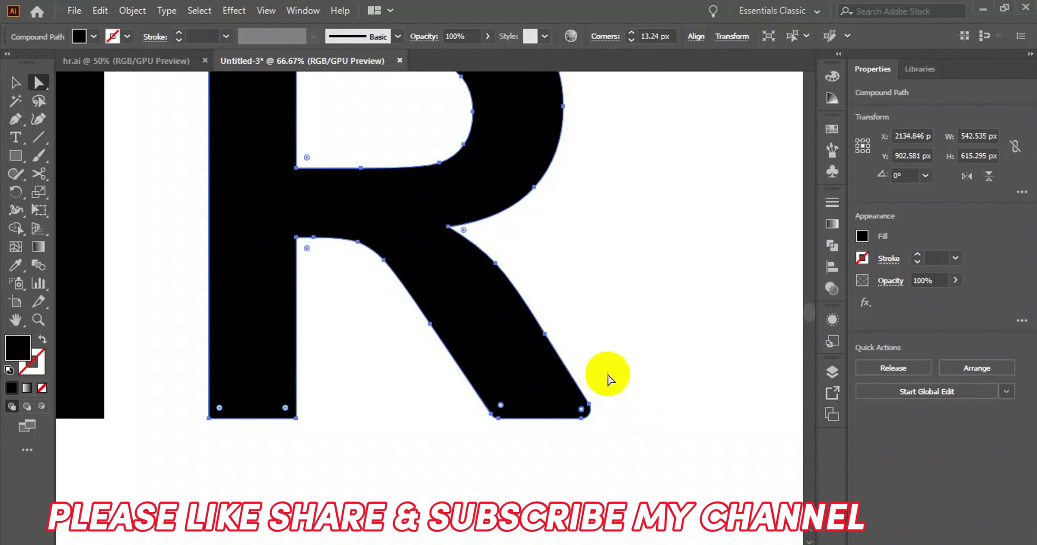
left_click(616, 367)
scroll(432, 346, "down", 1)
scroll(431, 346, "down", 1)
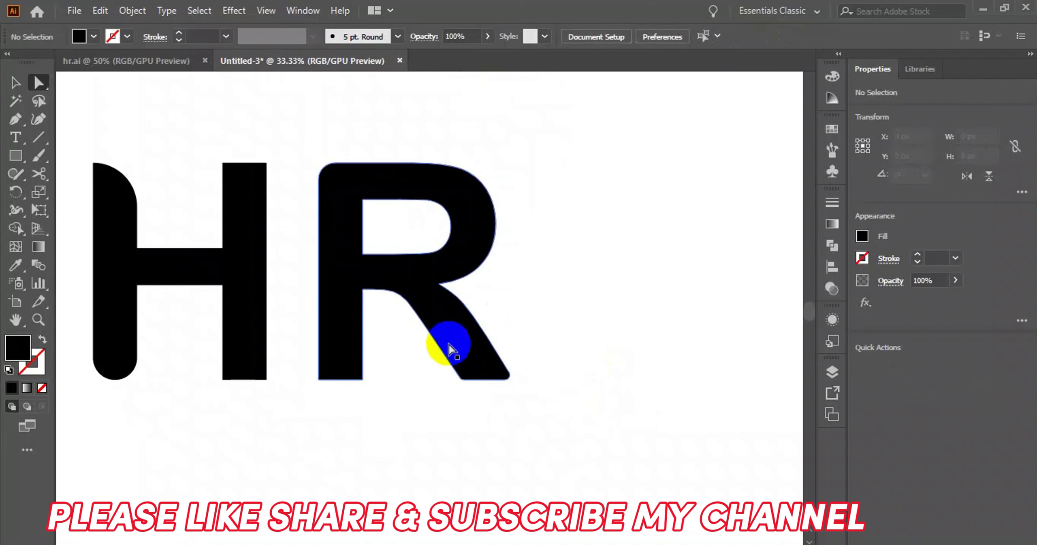
Draw a rectangle over the top of the R's stem and fill it red.
left_click(15, 156)
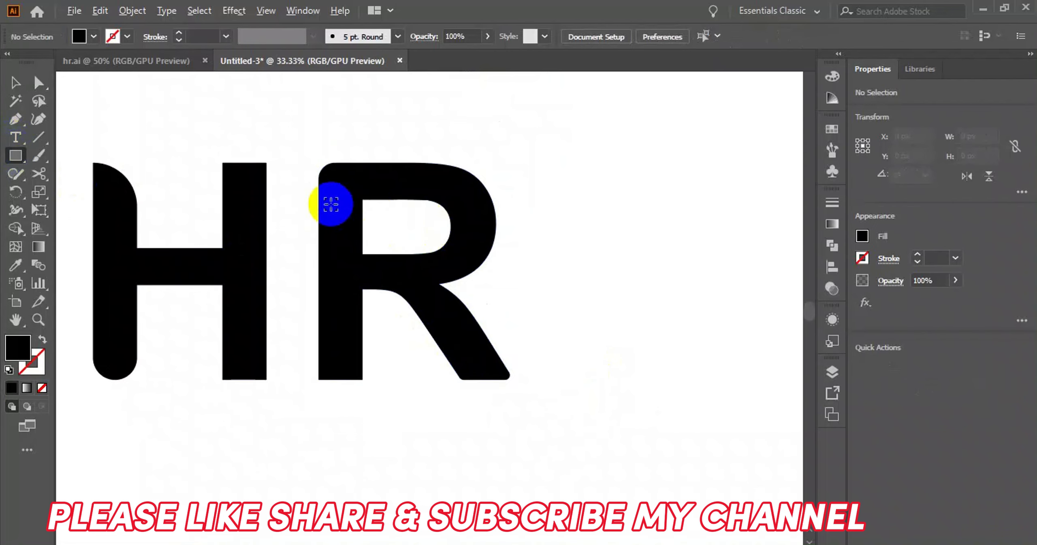
scroll(331, 204, "up", 2)
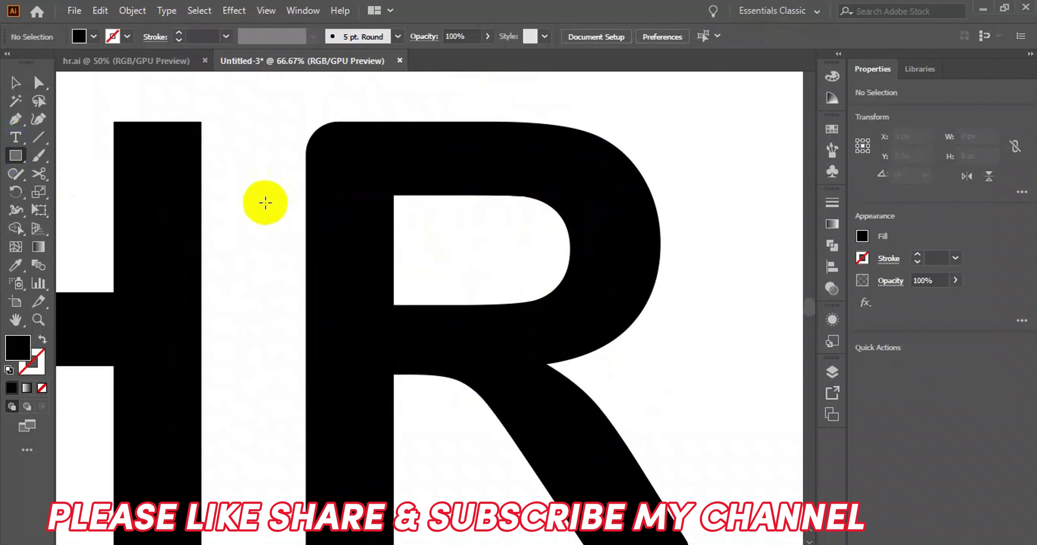
left_click_drag(268, 195, 397, 306)
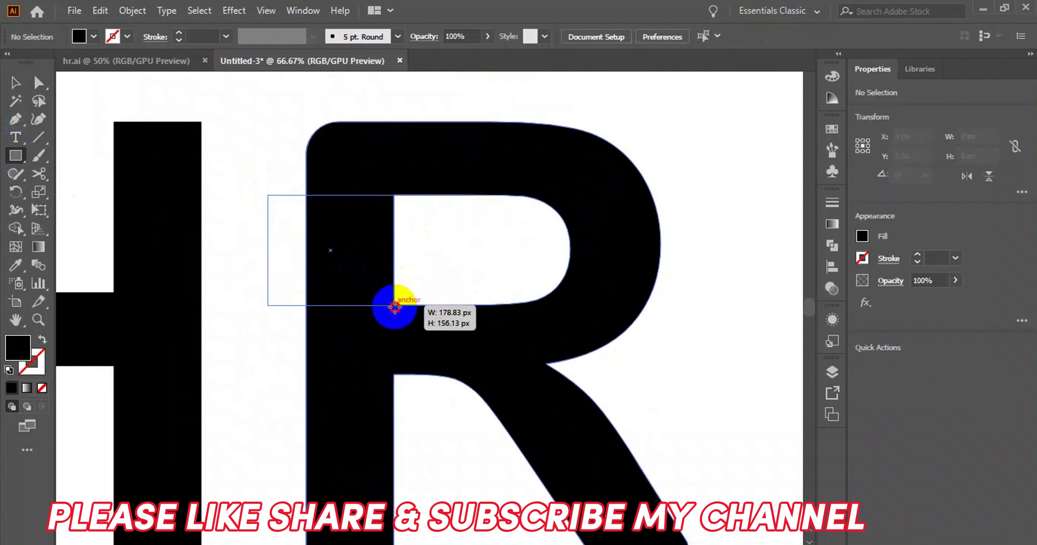
left_click(18, 85)
left_click(79, 37)
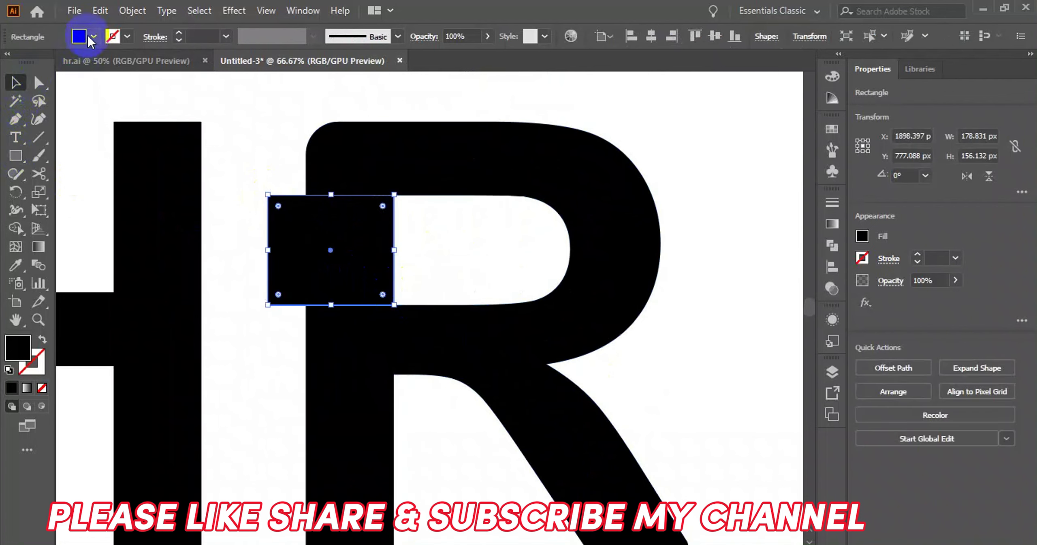
left_click(53, 63)
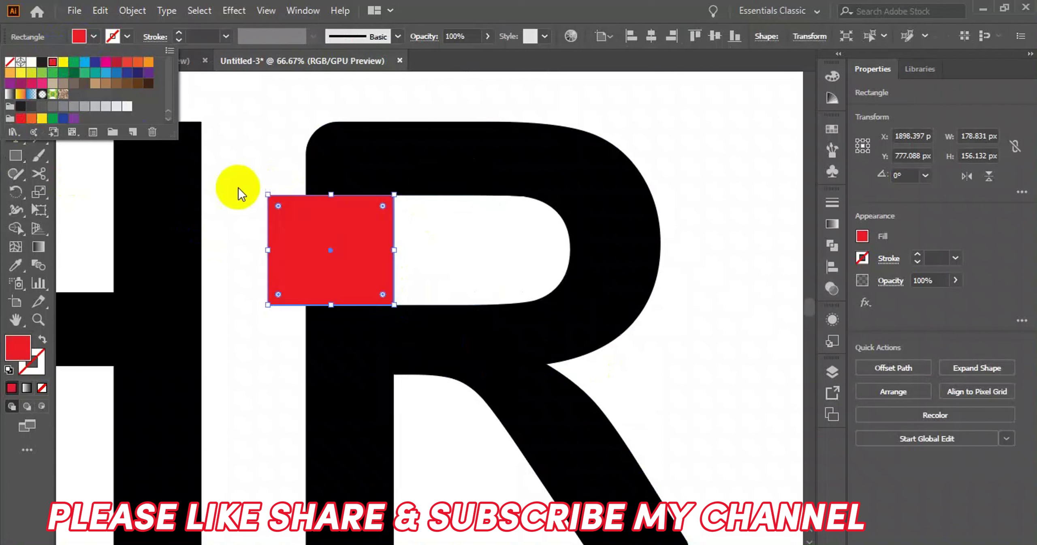
left_click(239, 190)
Add a three-sided 50 px polygon, rotate it to point right, enlarge it, and move it into the R.
left_click(23, 160)
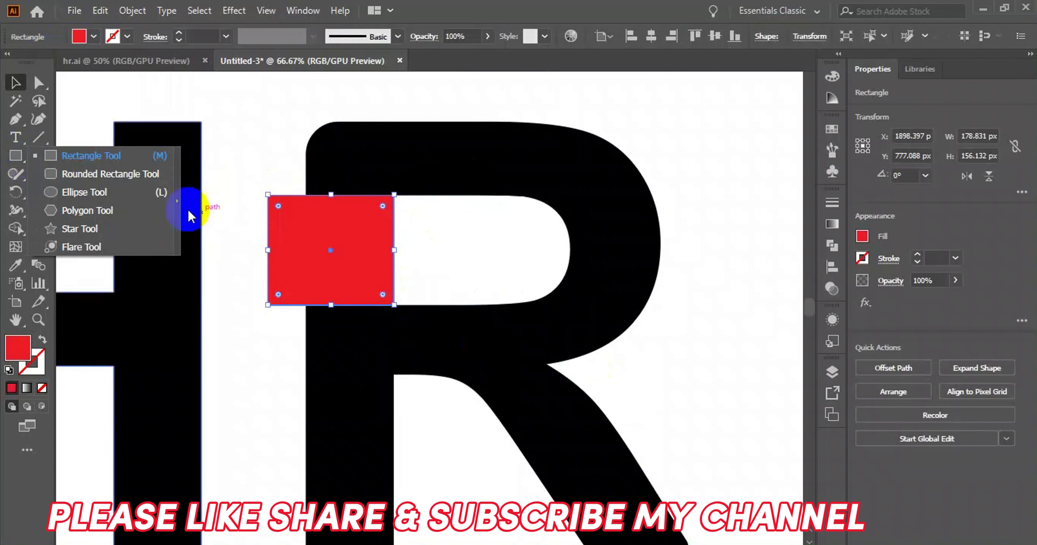
left_click(139, 225)
left_click(588, 238)
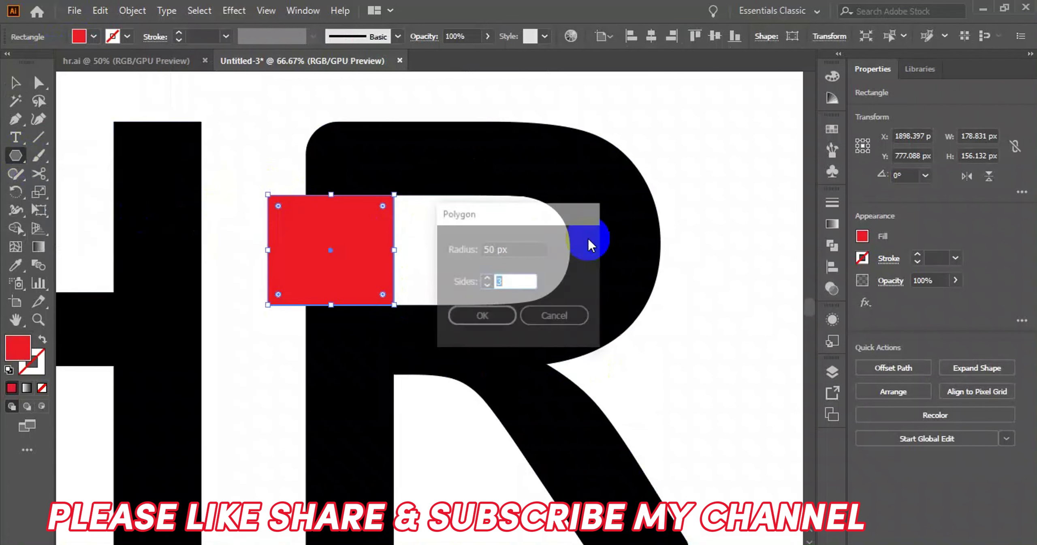
left_click(498, 321)
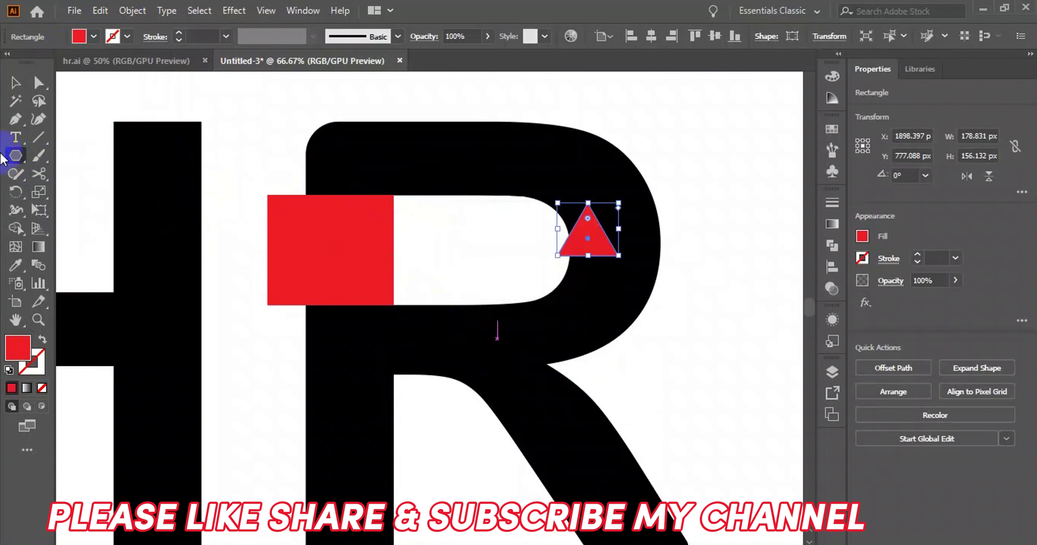
left_click(15, 83)
left_click(643, 201, "shift")
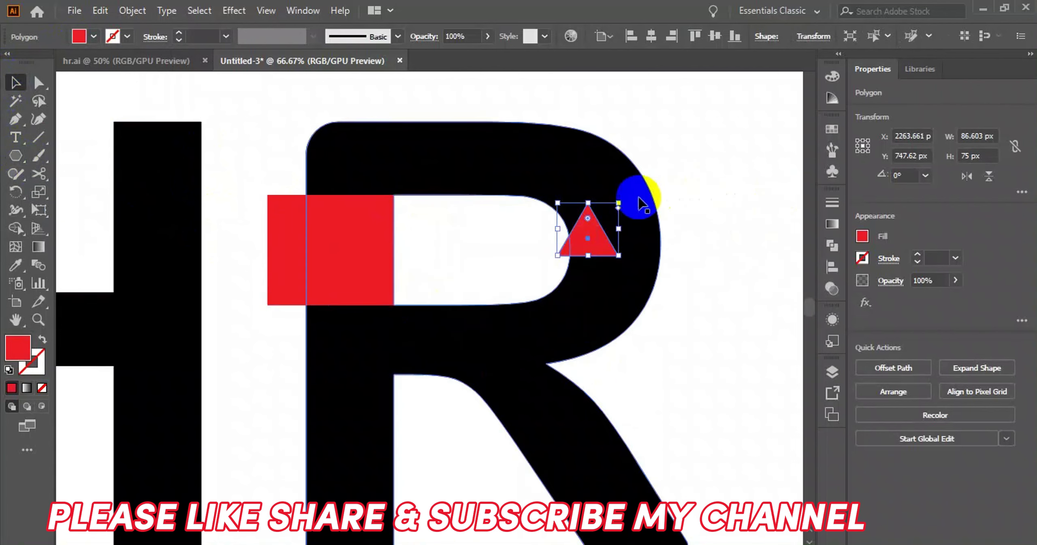
left_click_drag(623, 199, 646, 282)
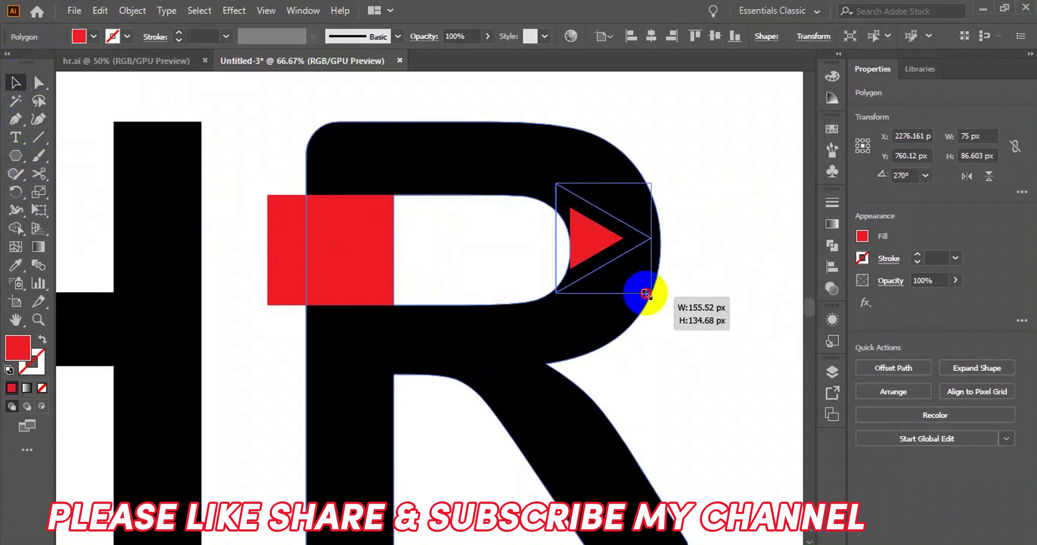
left_click_drag(624, 270, 649, 289)
left_click_drag(593, 236, 426, 239)
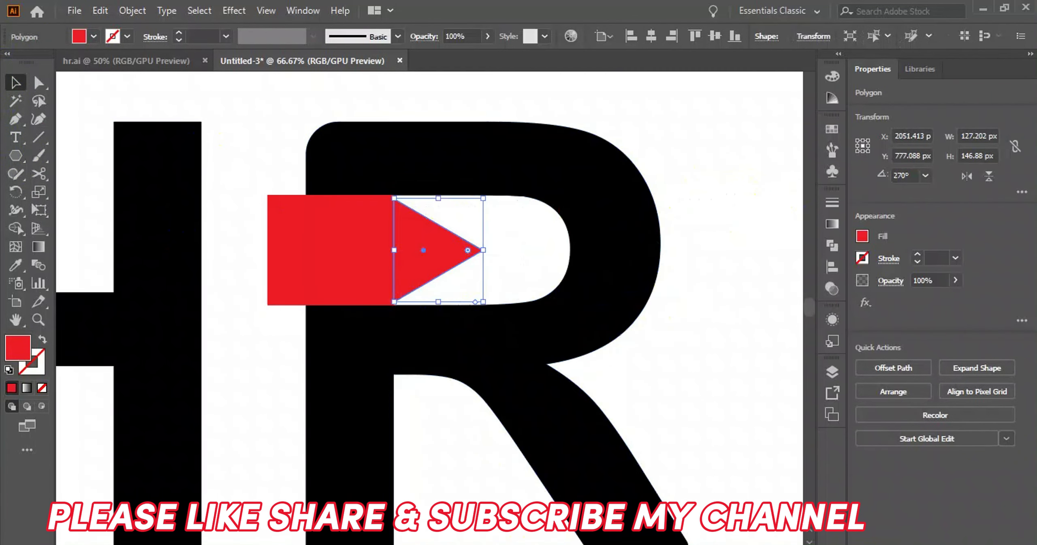
scroll(329, 269, "down", 2)
left_click(327, 264)
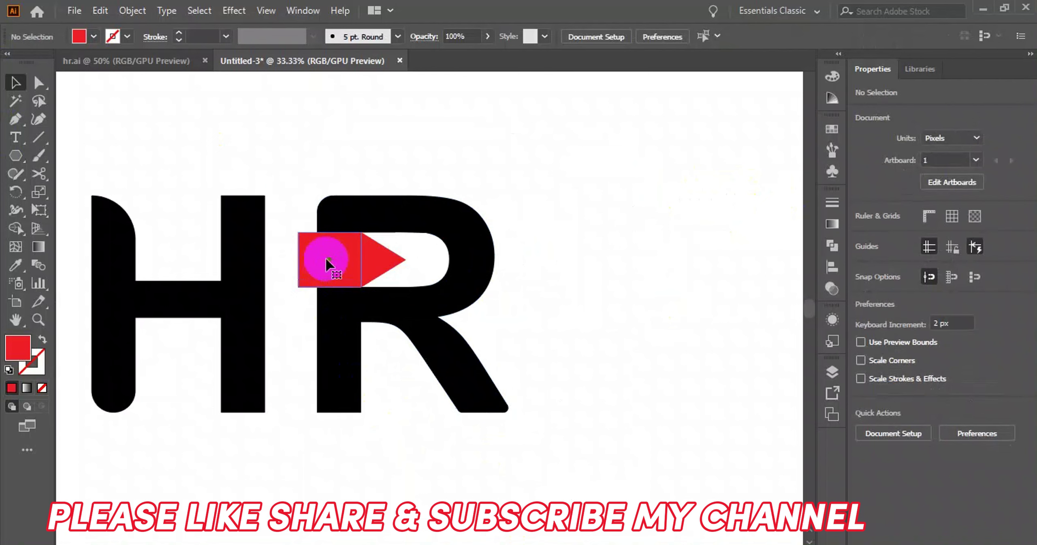
Divide the red arrow shapes and the R with Pathfinder, then ungroup the pieces.
left_click(327, 263)
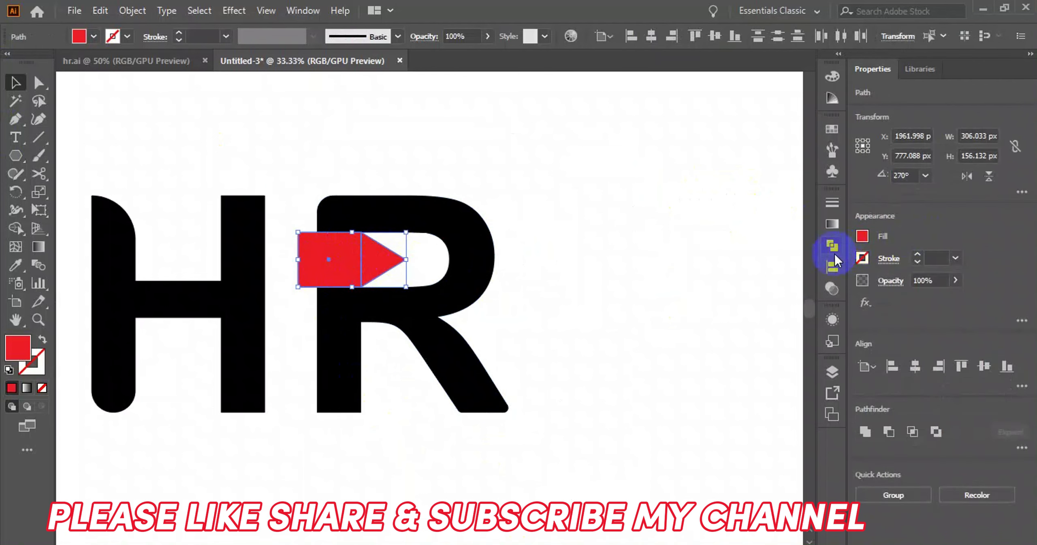
left_click(829, 246)
left_click(654, 277)
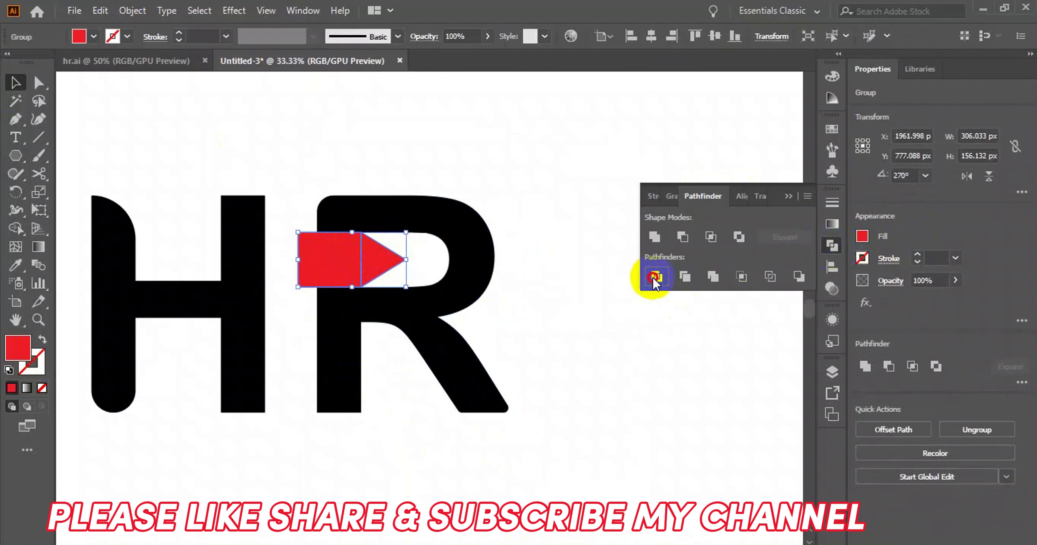
left_click(705, 284)
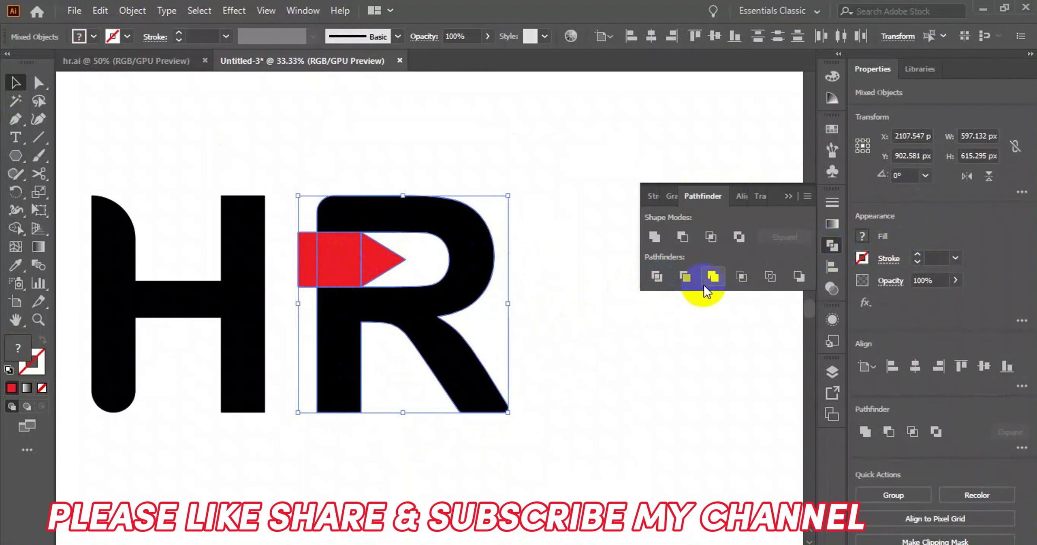
left_click(657, 276)
right_click(363, 221)
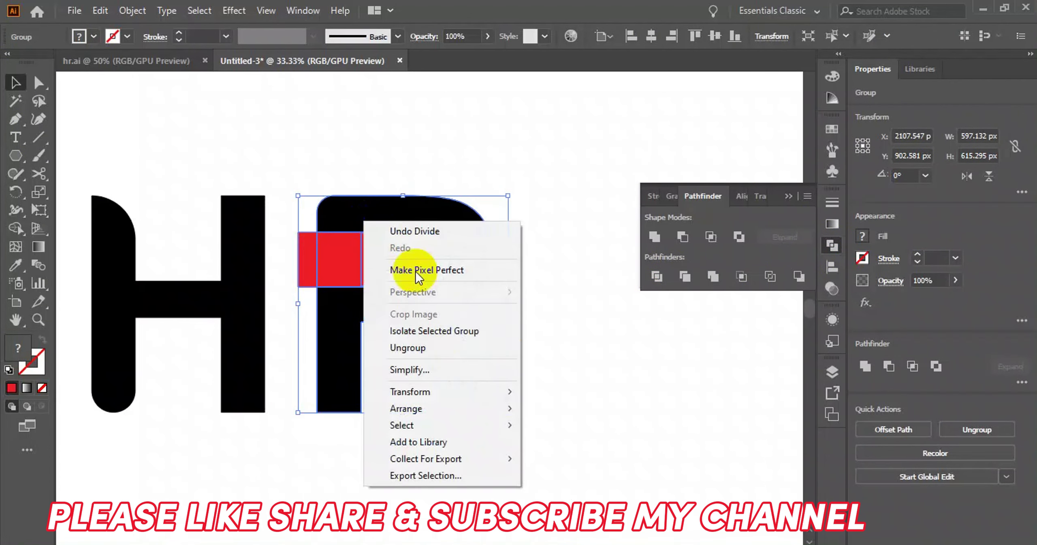
left_click(449, 347)
left_click(611, 359)
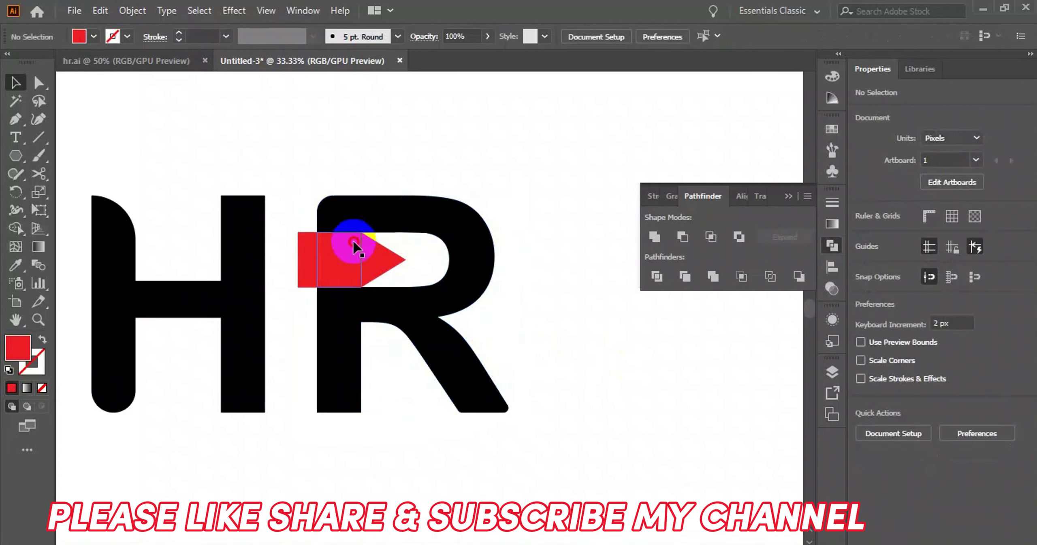
Delete the four leftover red pieces, including the thin strip beside the R.
left_click(351, 240)
key("Delete")
left_click(361, 256)
key("Delete")
left_click(344, 253)
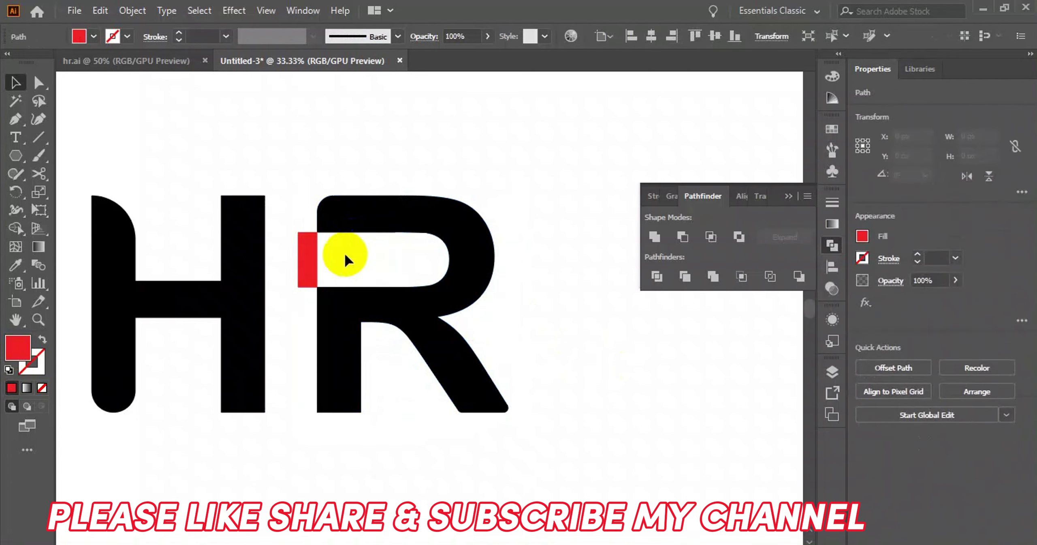
key("Delete")
left_click(309, 260)
key("Delete")
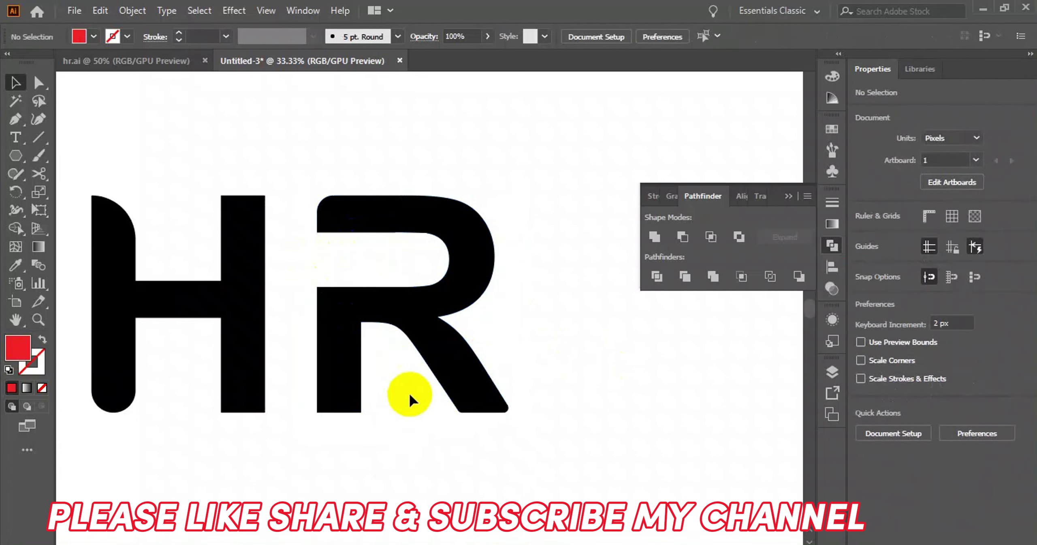
scroll(413, 388, "down", 1)
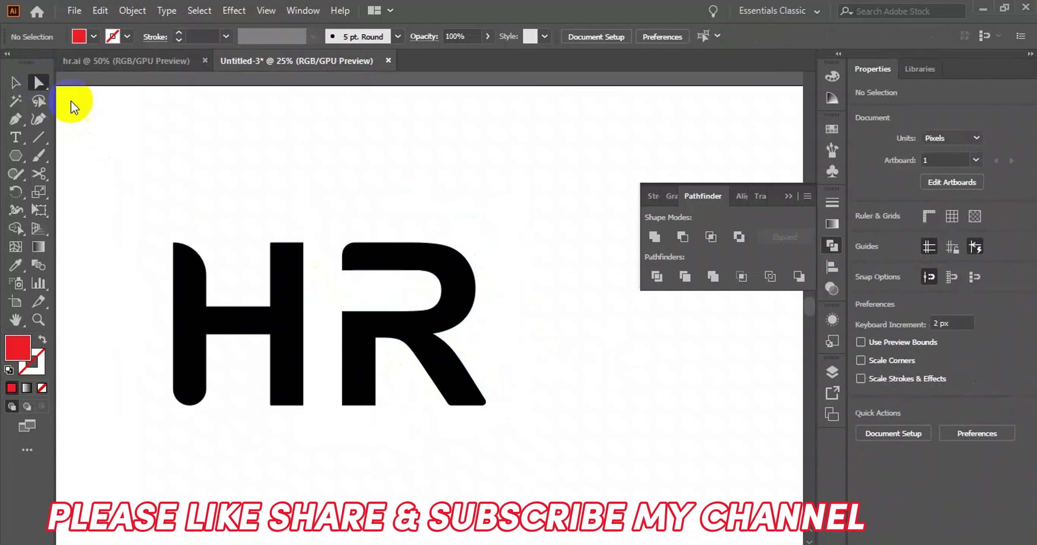
scroll(232, 220, "up", 1)
mouse_move(235, 219)
left_mouse_down()
mouse_move(313, 275)
mouse_move(296, 157)
left_mouse_up()
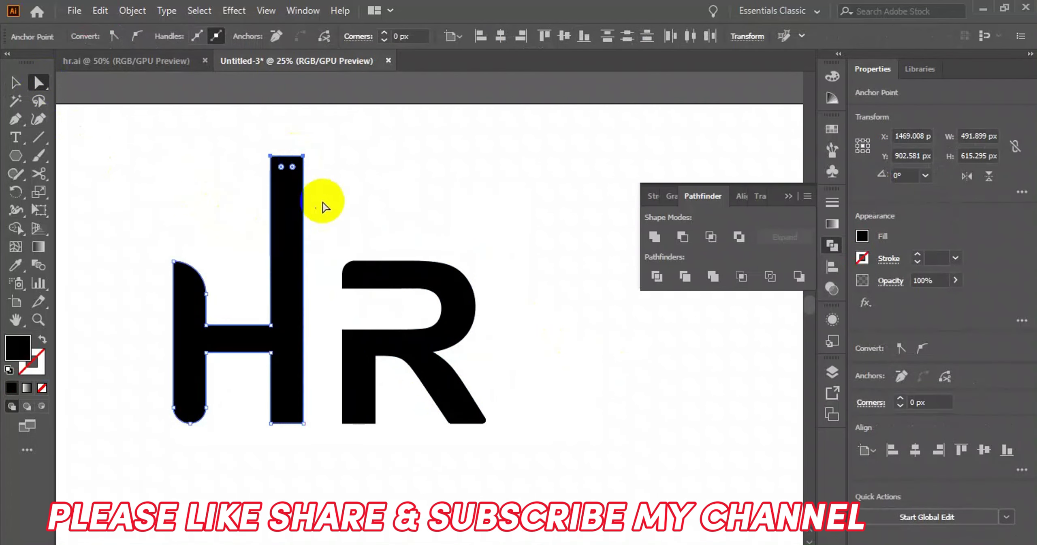
Extend the R's left stem straight down well below the H.
scroll(349, 365, "down", 2)
scroll(348, 365, "down", 1)
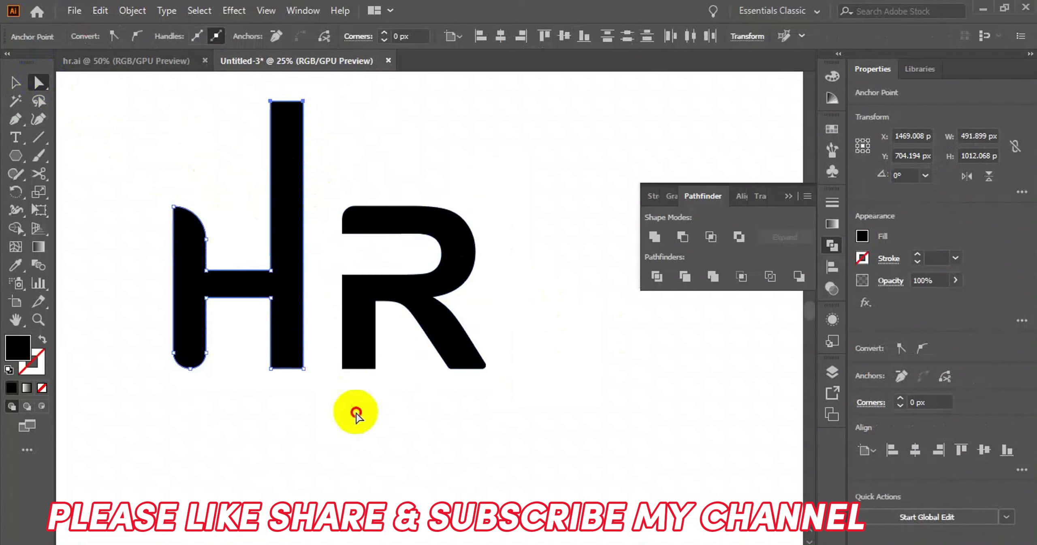
left_click(338, 352)
scroll(399, 383, "down", 2)
scroll(399, 379, "down", 1)
left_click(373, 310)
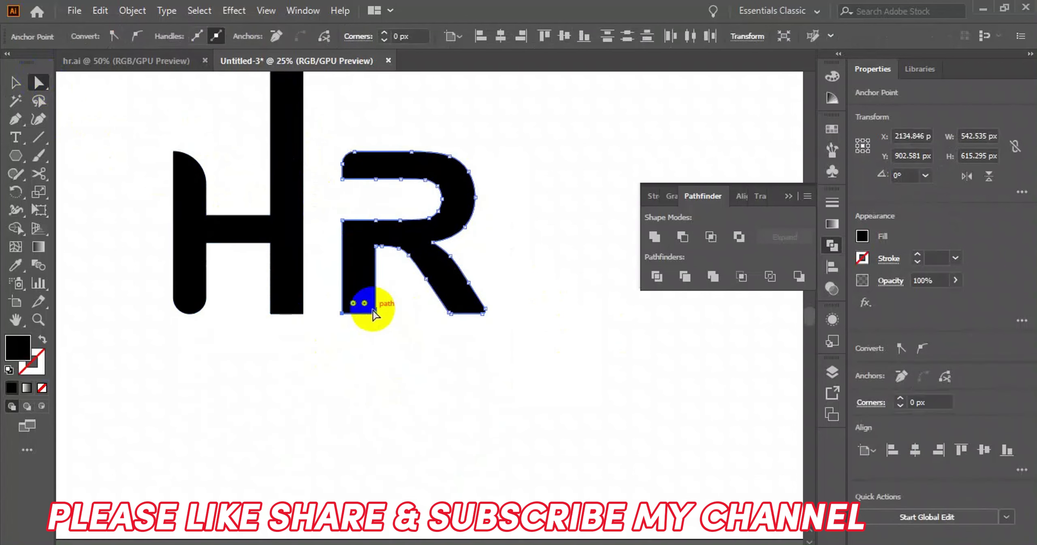
left_click_drag(374, 315, 375, 416)
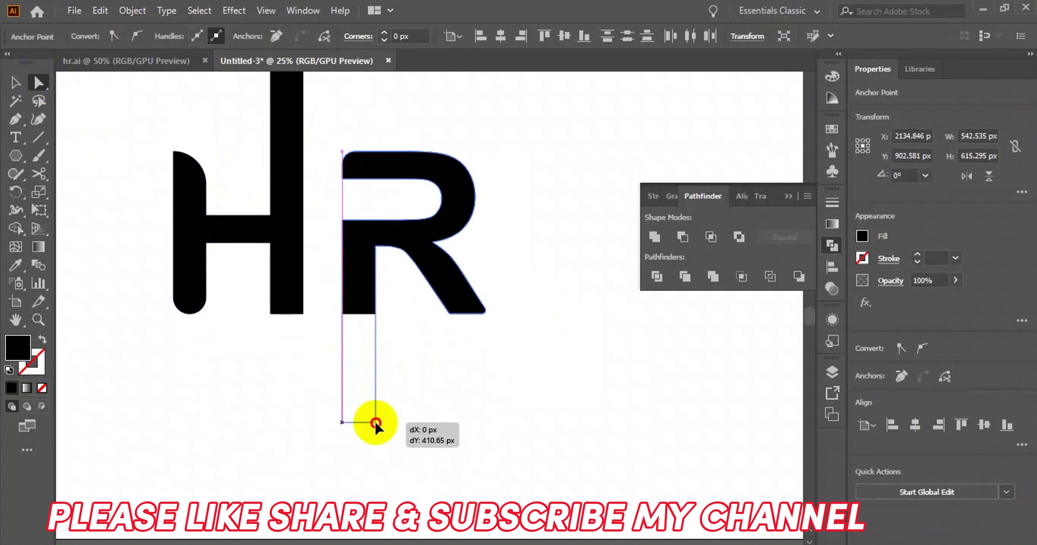
left_click_drag(376, 417, 376, 421)
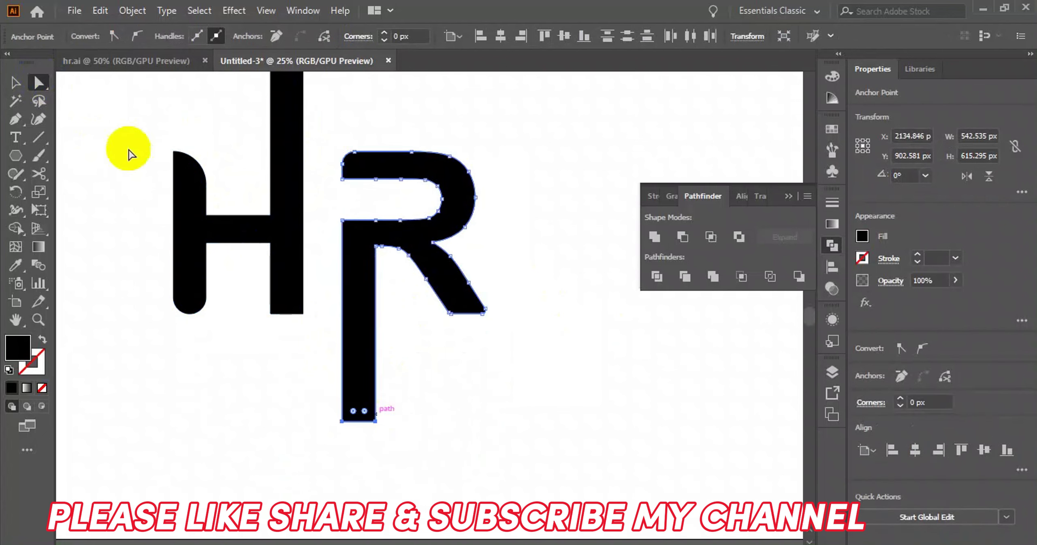
Nudge the whole R three steps left toward the H.
left_click(11, 87)
left_click(453, 349)
left_click(445, 291)
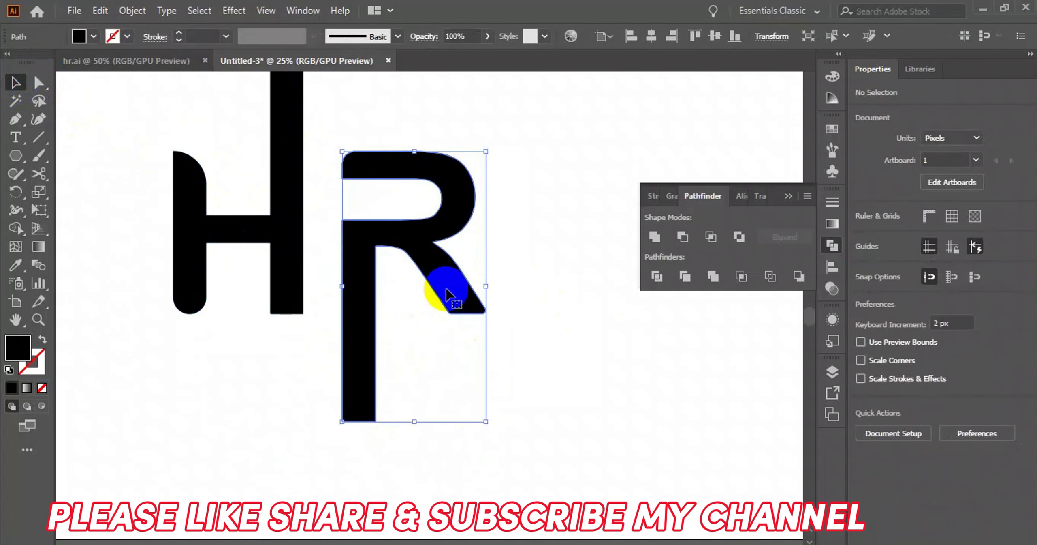
key("Left")
key("Left")
key("Left")
key("Left")
key("Left")
key("Left")
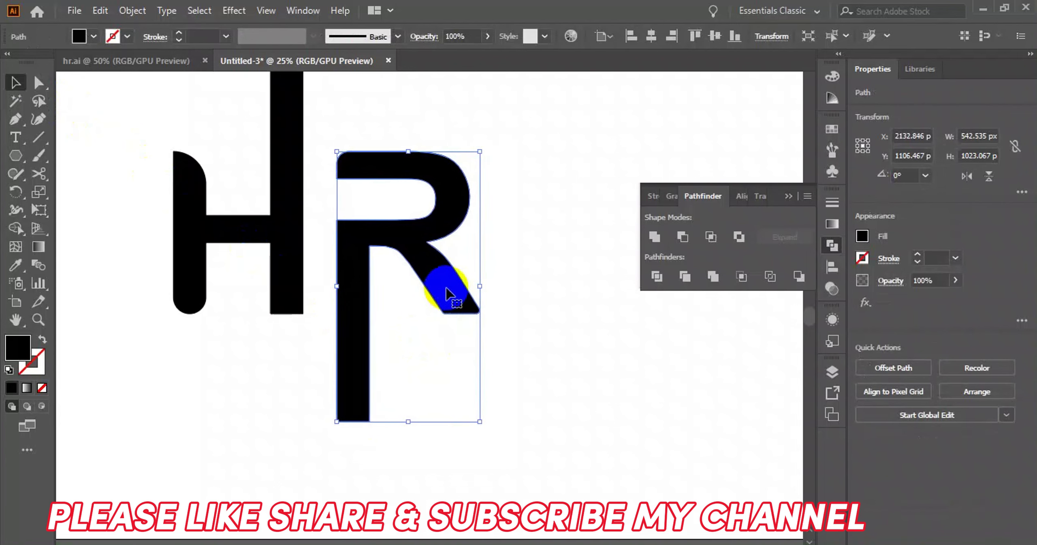
key("Left")
key("Left")
key("Left")
key("Left")
key("Left")
key("Left")
key("Left")
key("Left")
key("Left")
key("Left")
key("Left")
key("Left")
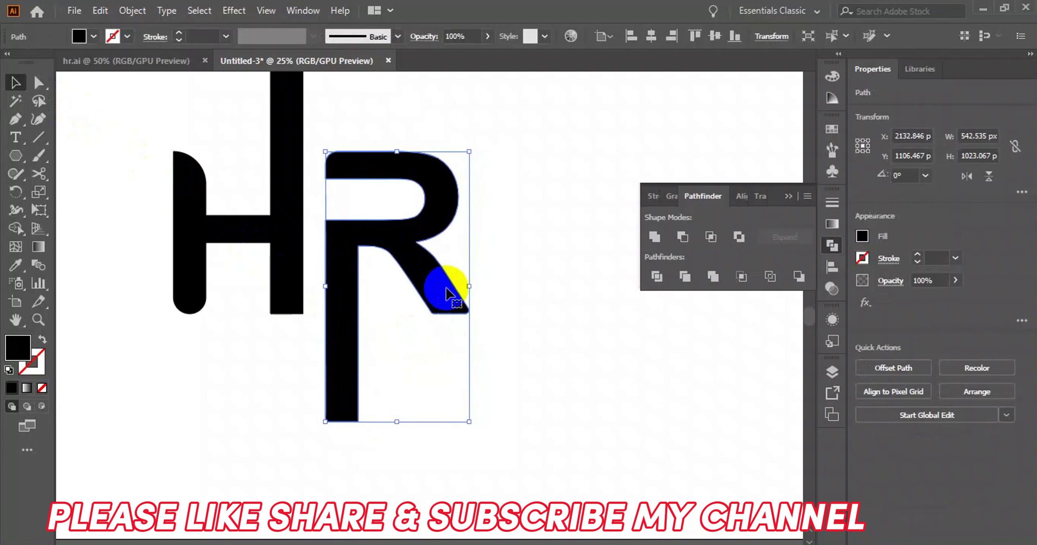
key("Left")
key("Left")
key("Left")
key("Left")
key("Left")
key("Left")
left_click(493, 302)
Shrink the H and R together proportionally to about 650 × 838 px.
scroll(496, 303, "down", 1)
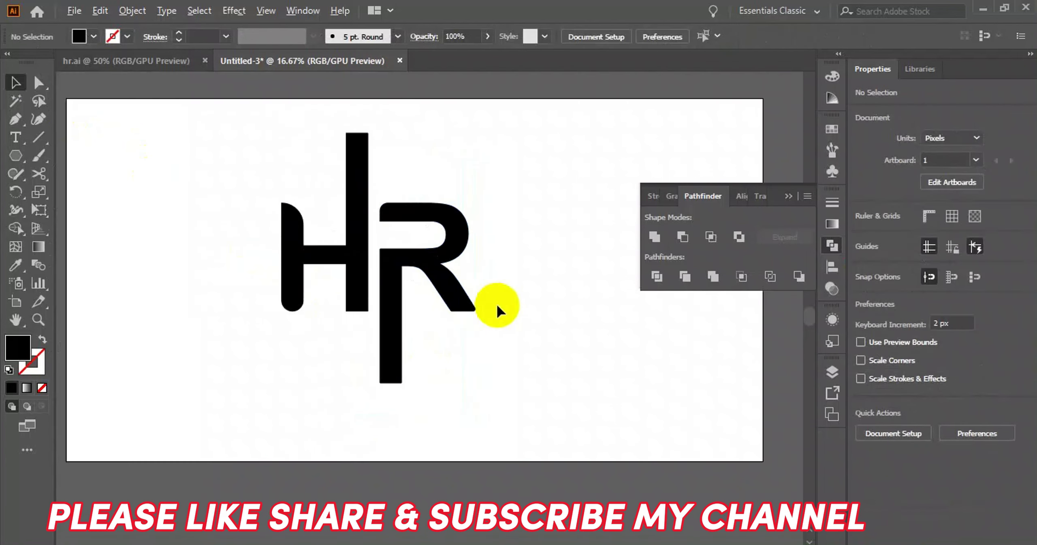
scroll(496, 303, "up", 2)
left_click_drag(195, 197, 486, 331)
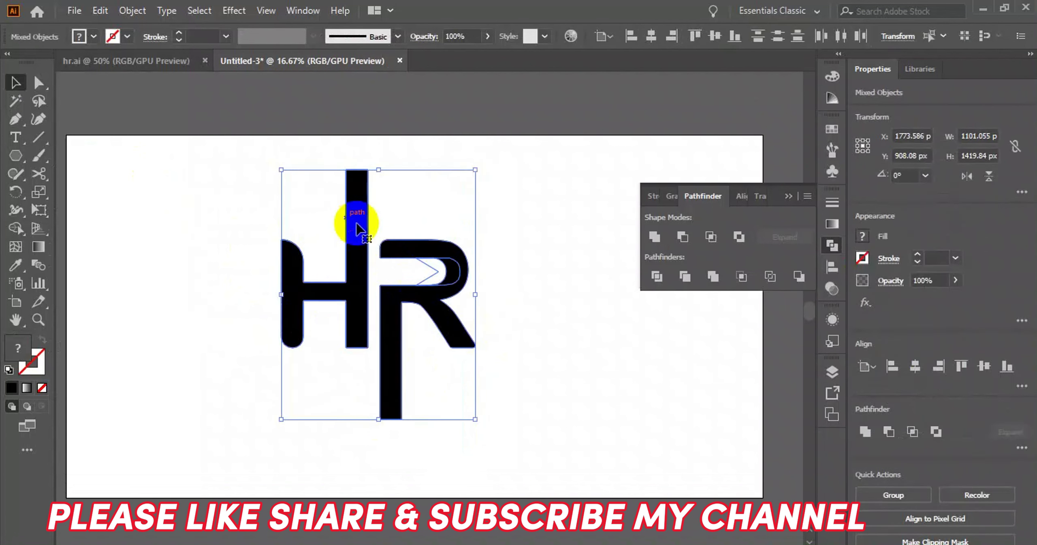
left_click_drag(475, 419, 436, 369)
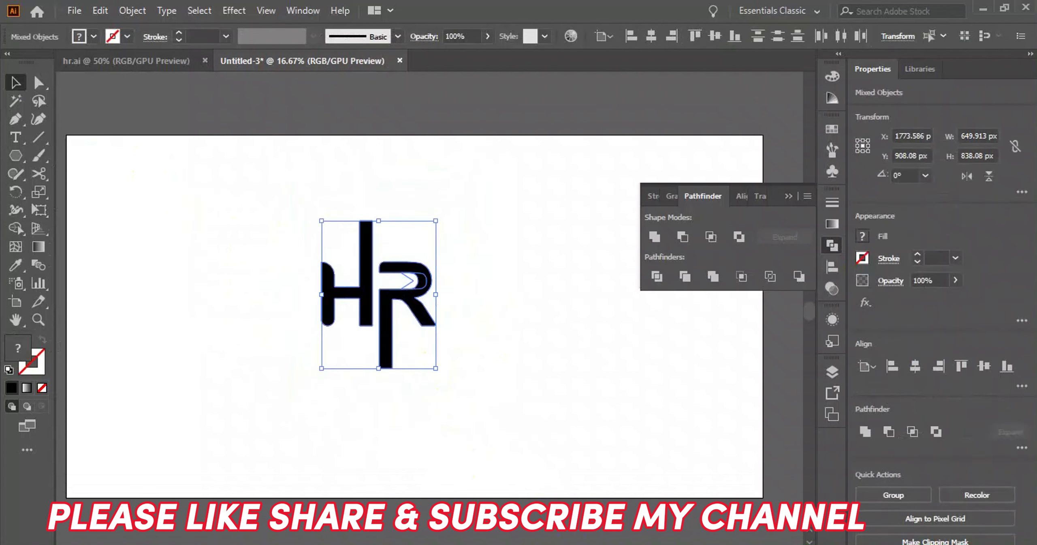
left_click(445, 398)
key("l")
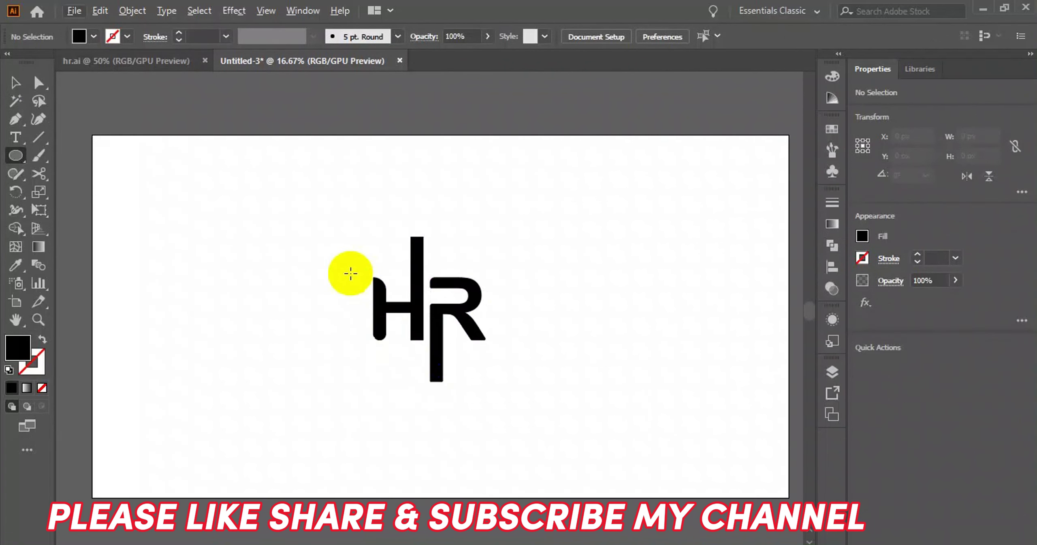
Draw a circle over the HR monogram as an unfilled outline with a 60 pt stroke.
left_click_drag(398, 269, 523, 388)
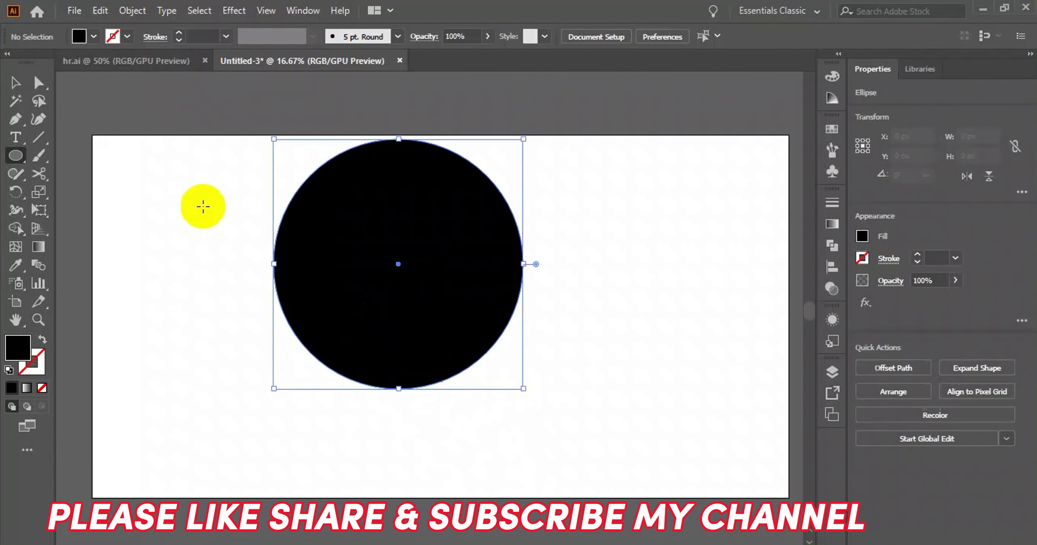
left_click(16, 85)
left_click_drag(382, 220, 399, 238)
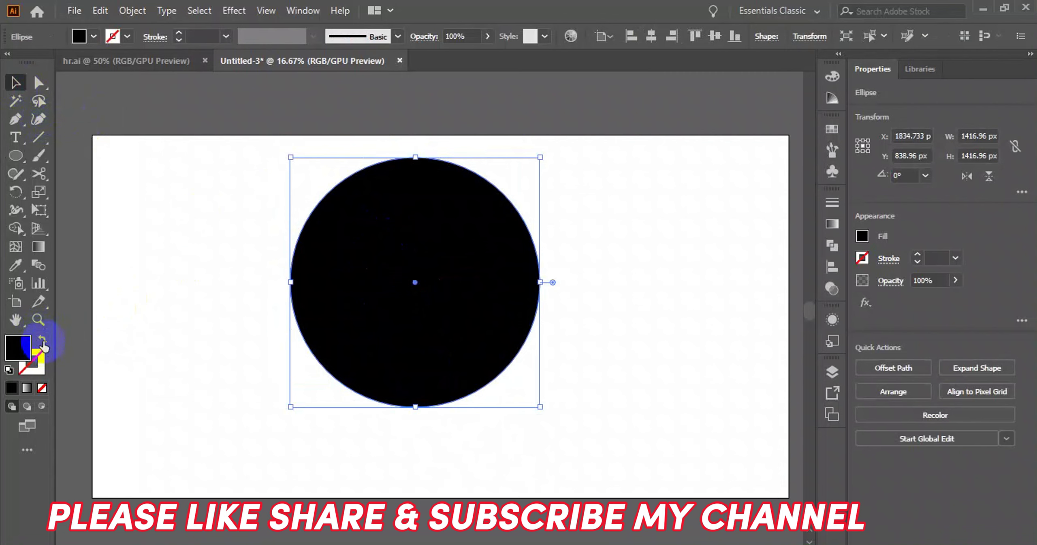
left_click(42, 341)
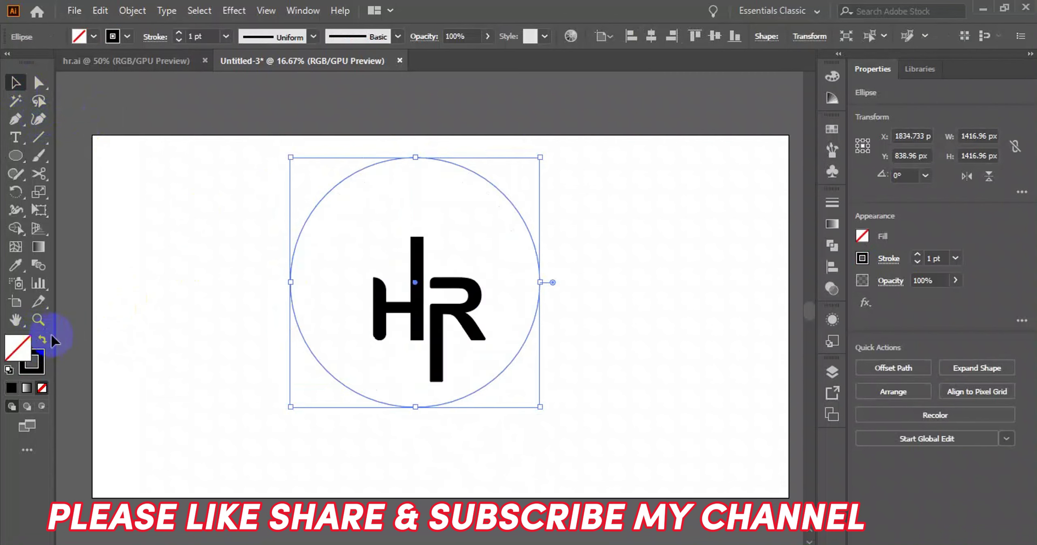
left_click(178, 33)
type("60")
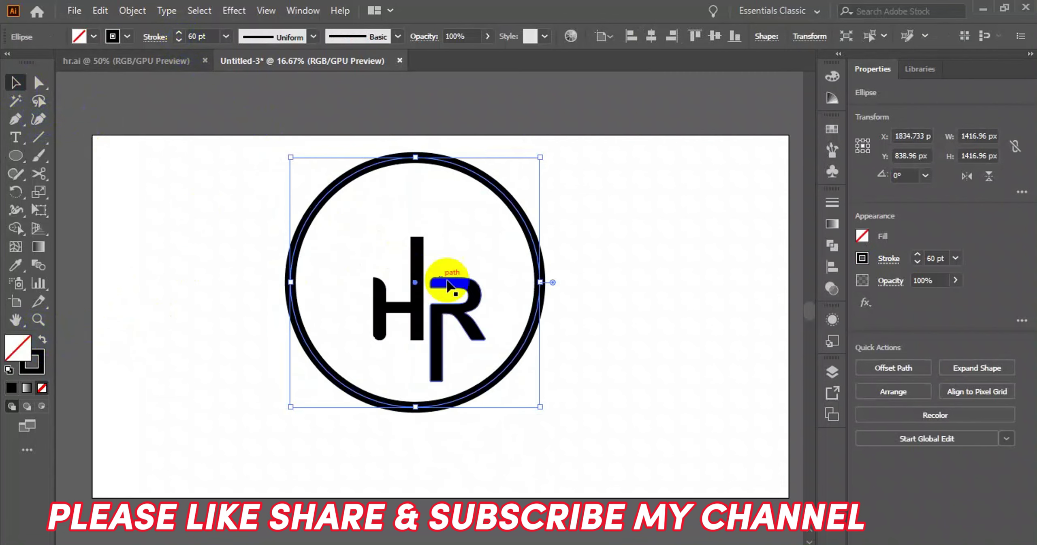
Reposition the ring and letters so the ring is centred around the HR monogram.
left_click(448, 284)
left_click_drag(348, 249, 437, 286)
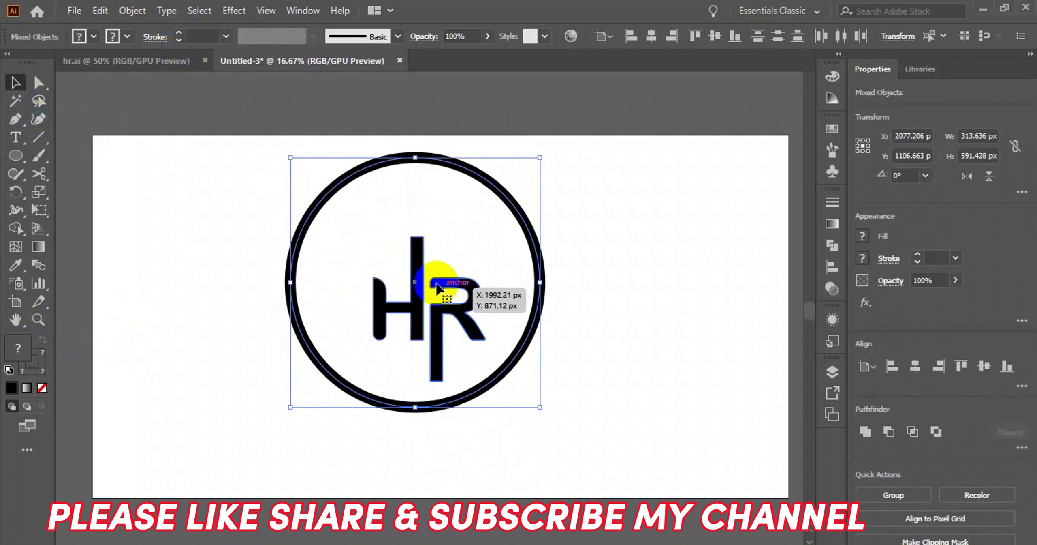
left_click(347, 242)
left_click_drag(347, 243, 440, 290)
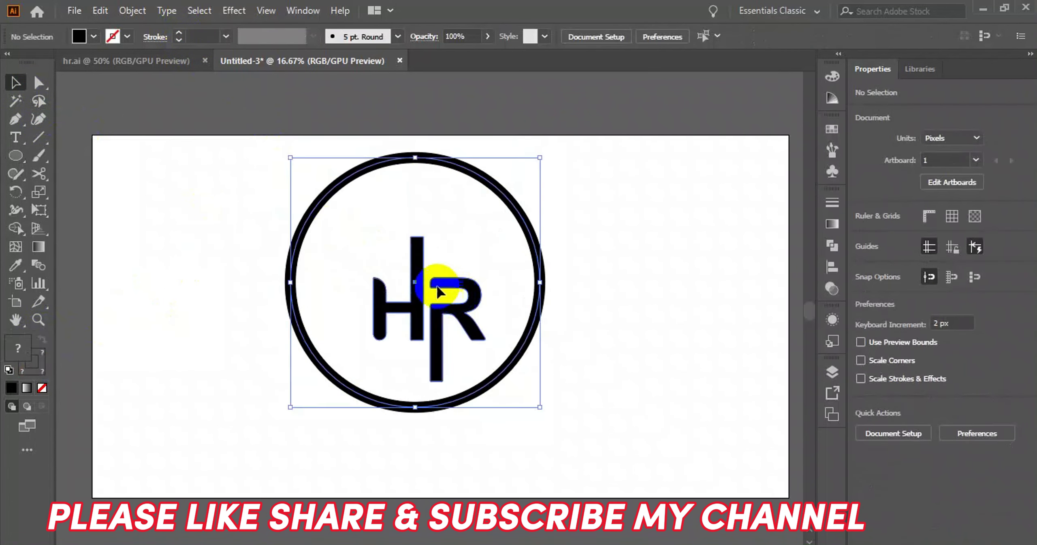
left_click_drag(444, 162, 449, 183)
left_click(563, 429)
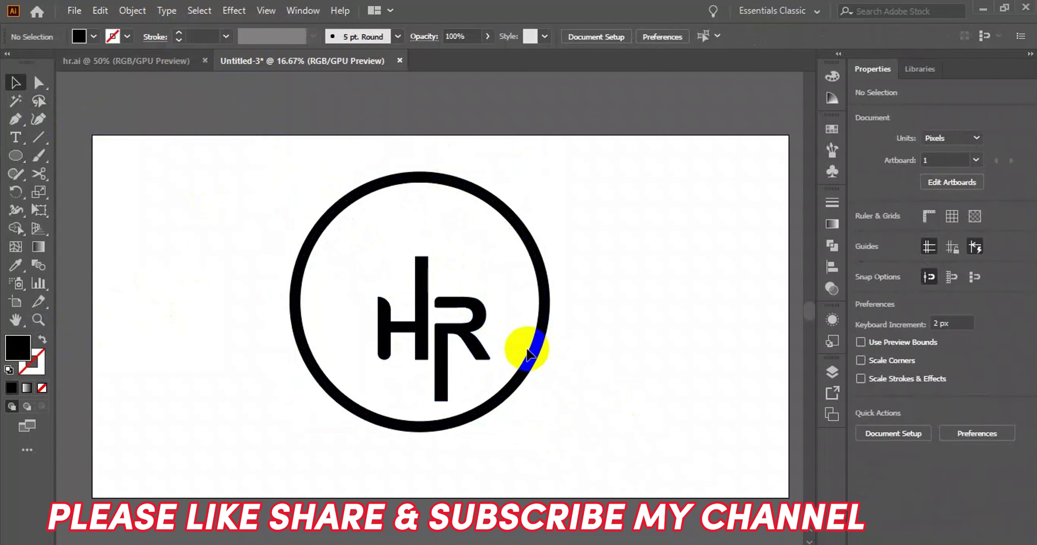
left_click_drag(529, 354, 541, 386)
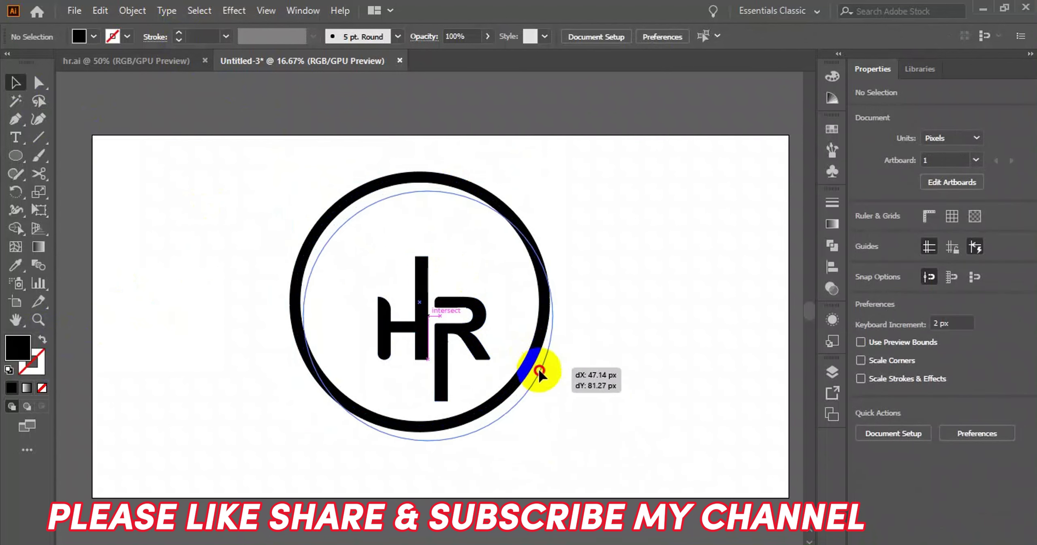
left_click(620, 356)
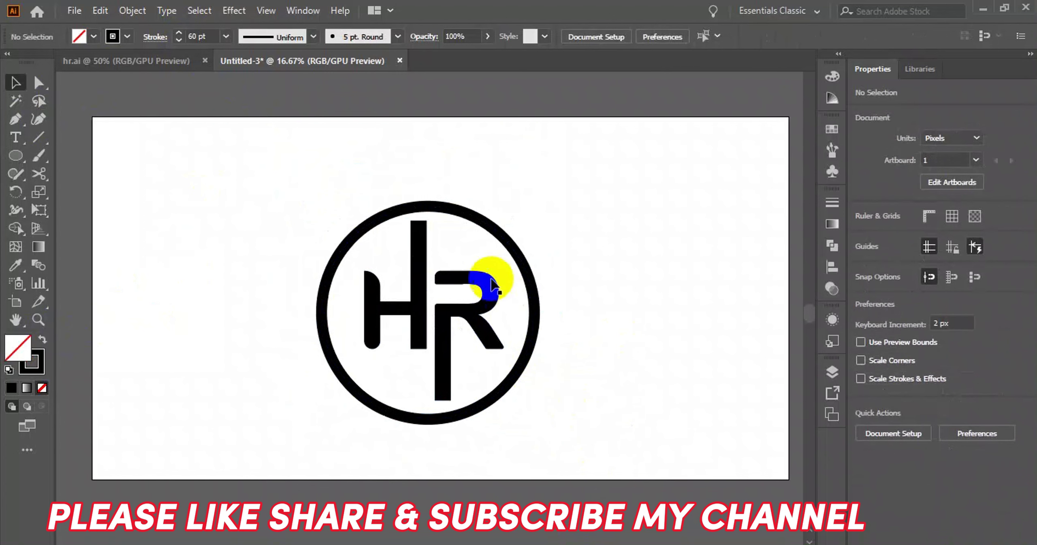
scroll(454, 258, "up", 2, "alt")
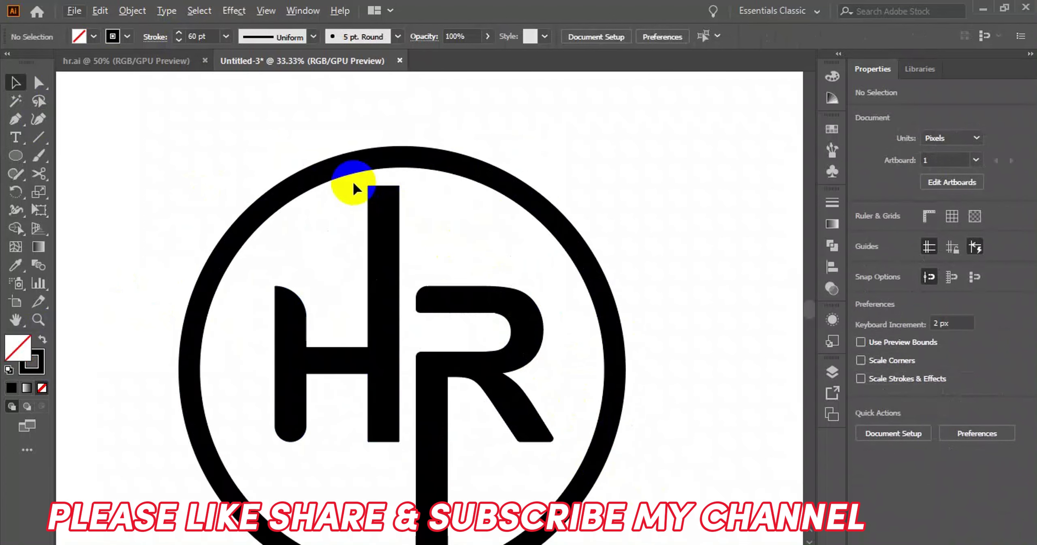
Lengthen the H stem's top anchors upward and drag the R stem's bottom anchors down to the ring's edge.
left_click(45, 77)
mouse_move(344, 181)
left_mouse_down()
mouse_move(408, 197)
mouse_move(400, 139)
left_mouse_up()
scroll(428, 278, "down", 3)
scroll(425, 391, "up", 3)
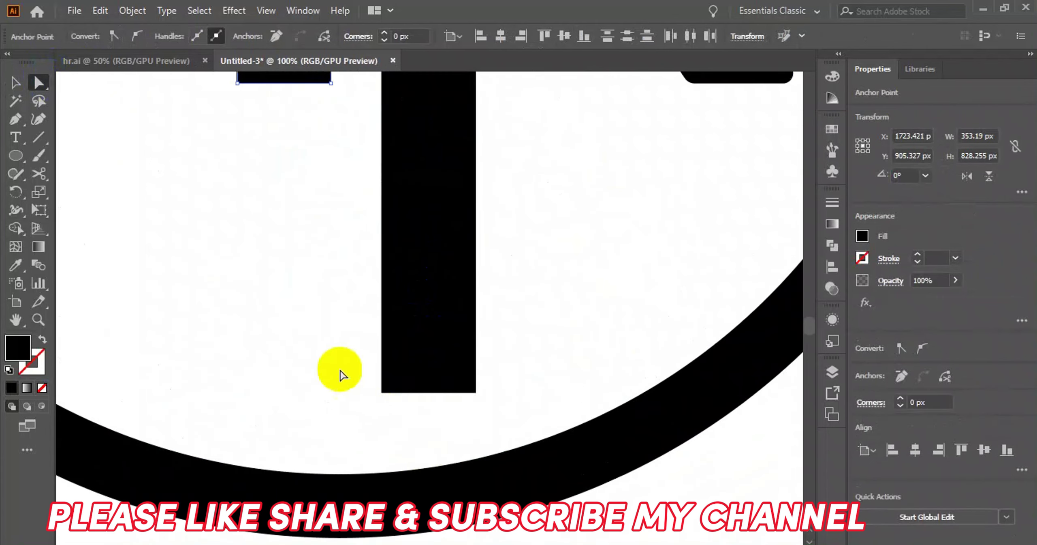
left_click_drag(336, 371, 498, 400)
scroll(456, 342, "down", 2)
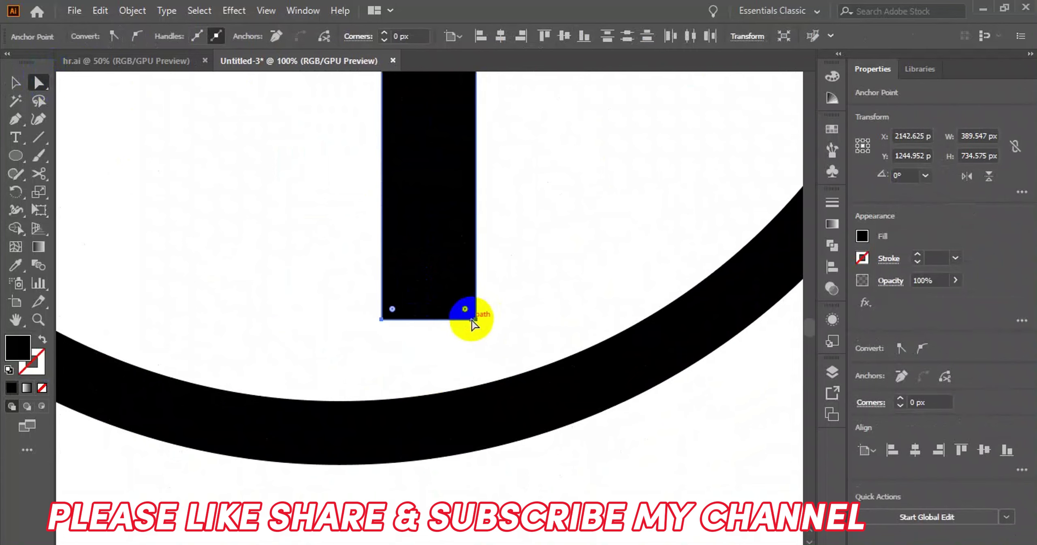
left_click_drag(476, 321, 471, 439)
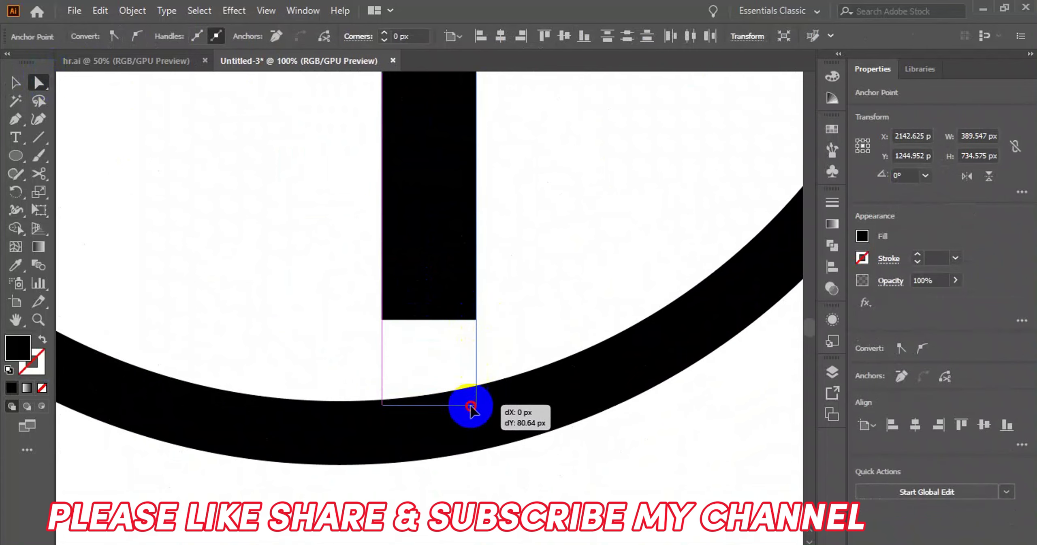
scroll(471, 439, "down", 3)
scroll(455, 393, "down", 1)
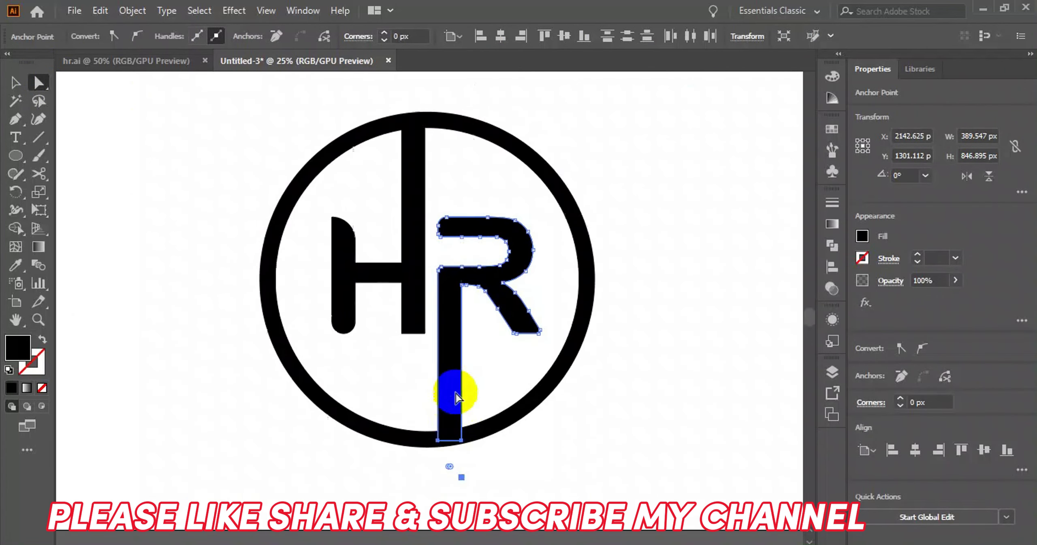
left_click(17, 84)
mouse_move(16, 155)
left_mouse_down()
mouse_move(104, 172)
mouse_move(103, 156)
left_mouse_up()
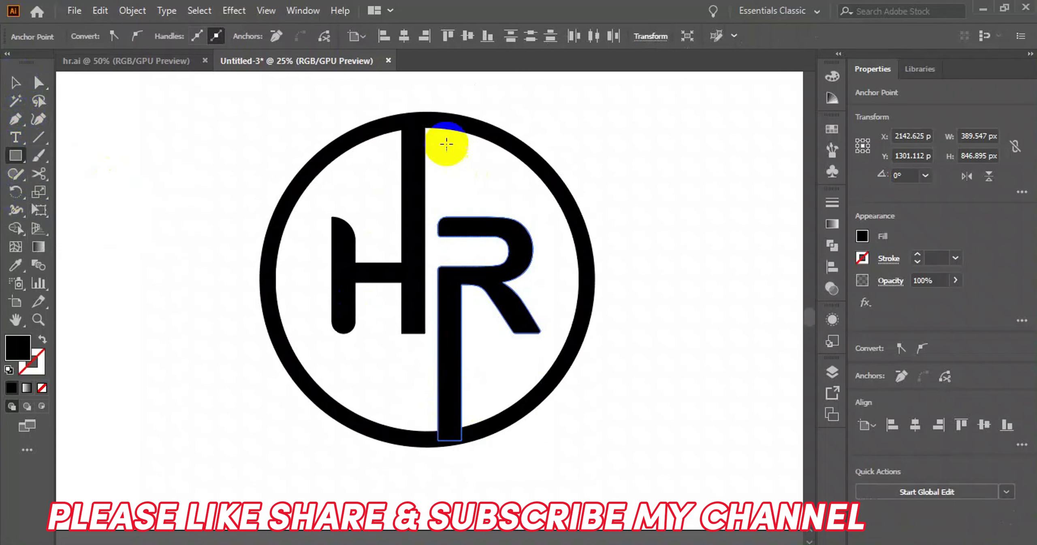
scroll(436, 133, "up", 2)
Draw a narrow black bar at the ring's top and stretch it up past the ring.
left_click_drag(419, 100, 454, 234)
left_click(16, 82)
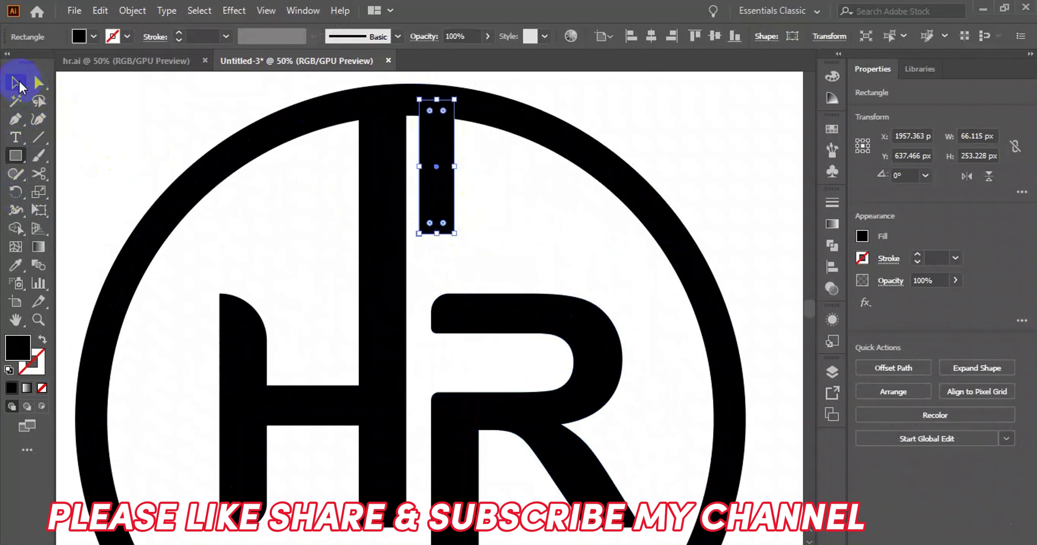
left_click(442, 154)
scroll(451, 133, "up", 2)
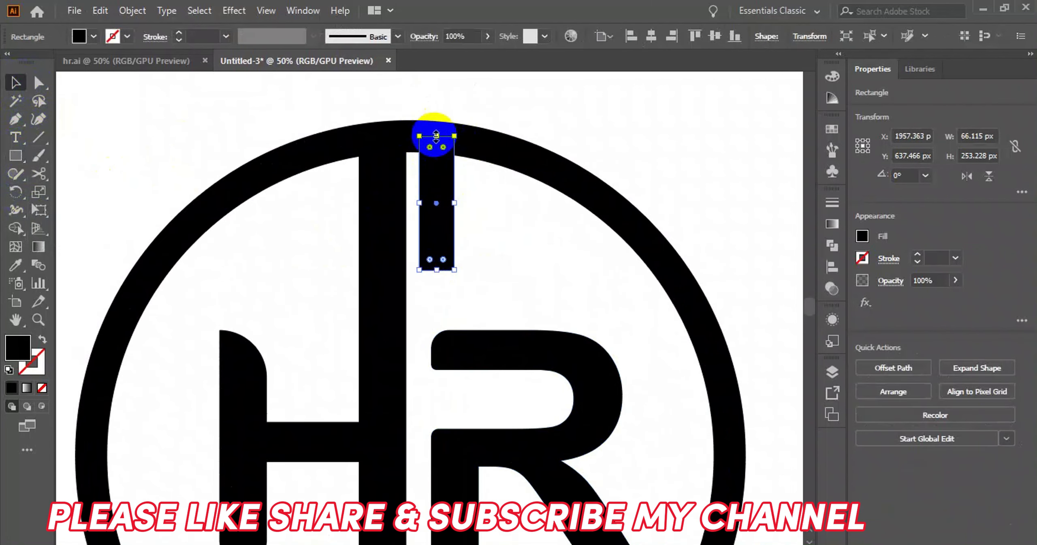
left_click_drag(436, 136, 437, 104)
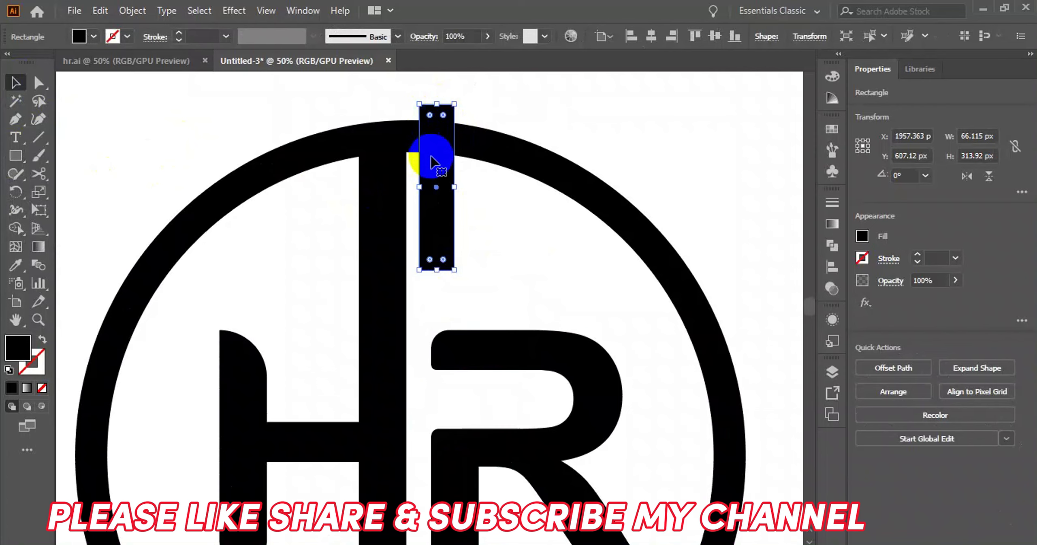
Copy the 66 × 314 px bar to the ring's bottom beside the R stem and nudge the top bar against the H.
scroll(430, 159, "down", 2)
left_click_drag(424, 140, 466, 393)
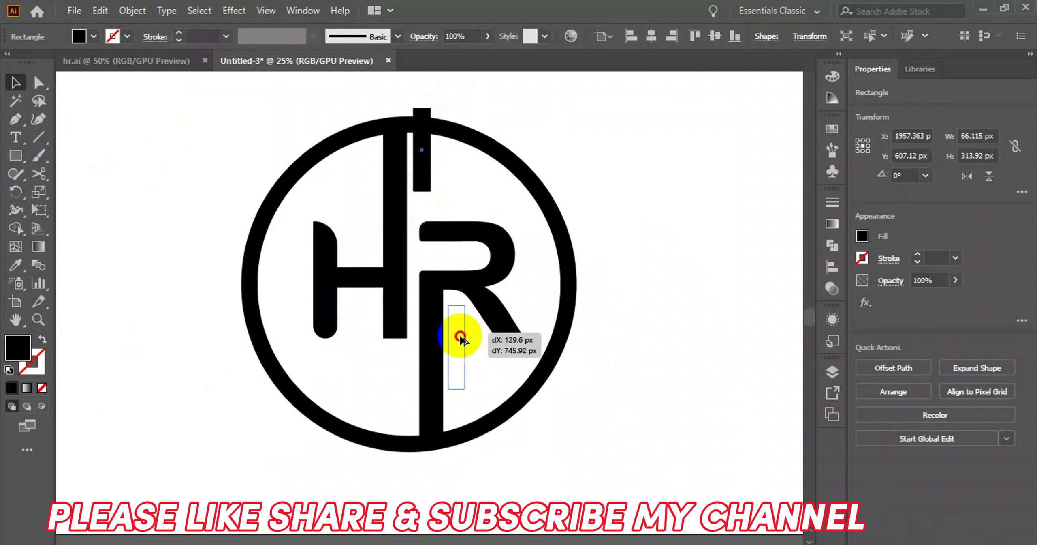
scroll(466, 392, "down", 3)
scroll(470, 391, "up", 4)
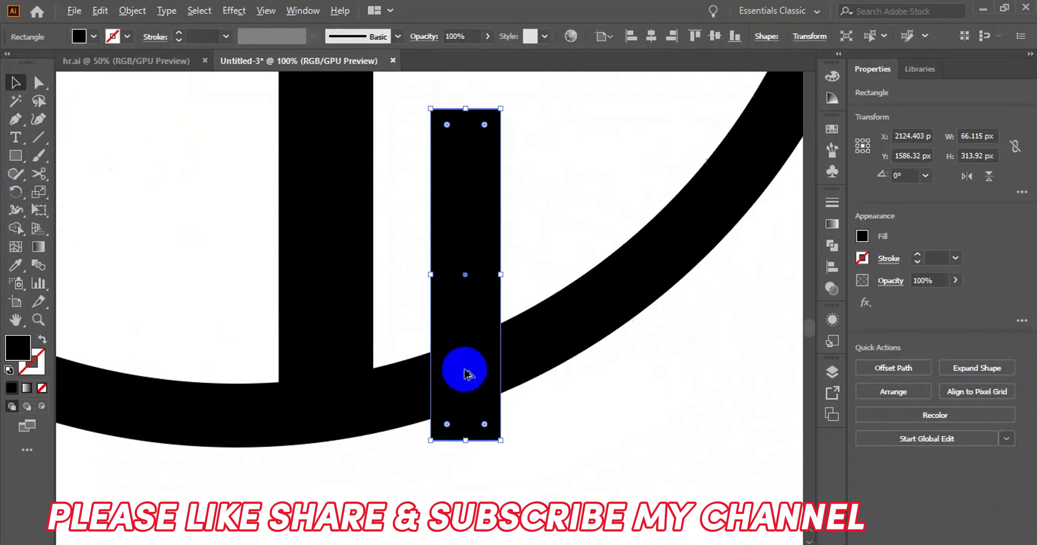
mouse_move(476, 215)
left_mouse_down()
mouse_move(422, 256)
mouse_move(447, 234)
left_mouse_up()
scroll(446, 234, "down", 3)
scroll(461, 235, "up", 5)
left_click_drag(410, 195, 404, 199)
left_click(453, 243)
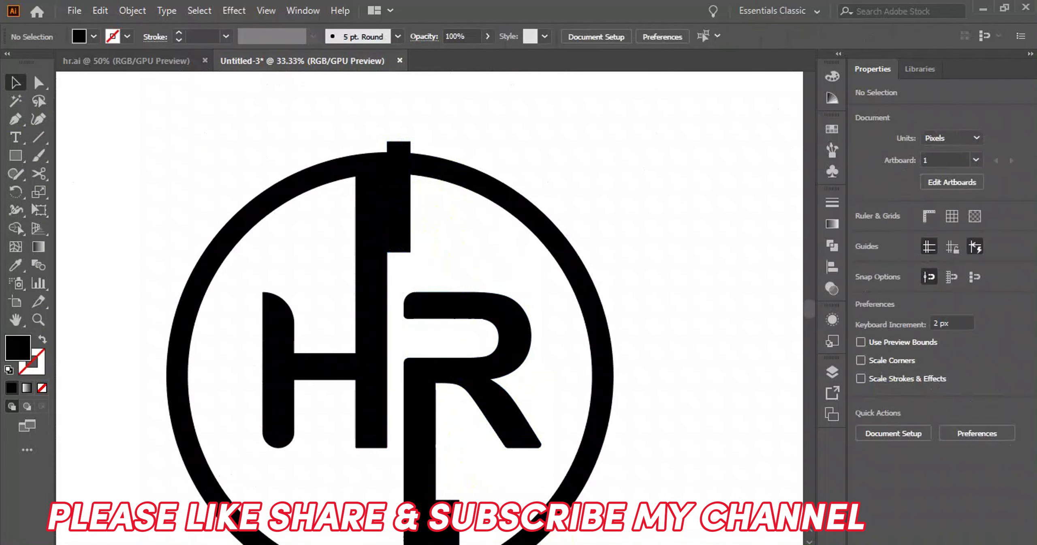
key("ctrl+minus")
key("ctrl+minus")
key("ctrl+minus")
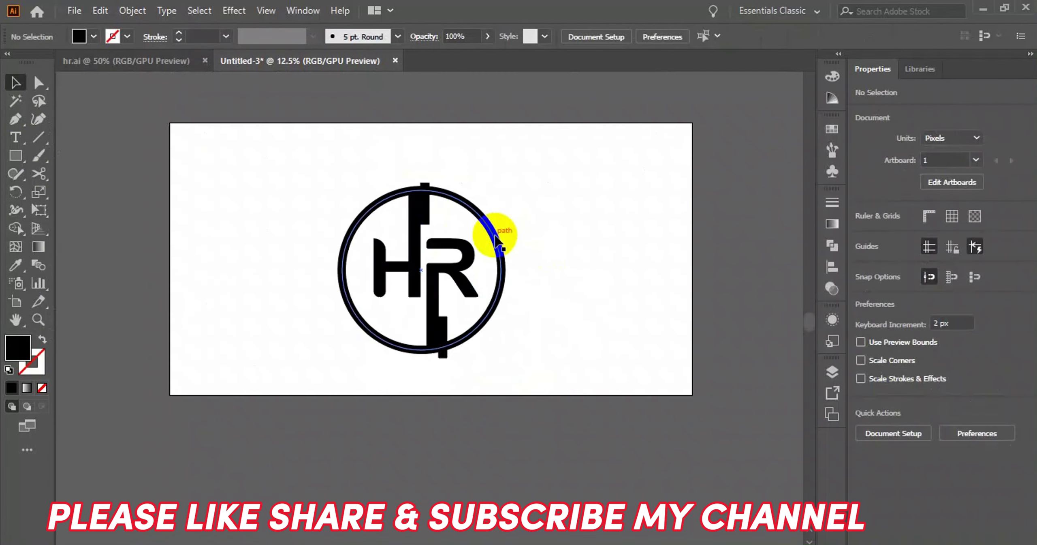
Cut the ring with Scissors at the top beside the bar and at the bottom beside the R stem.
left_click(496, 247)
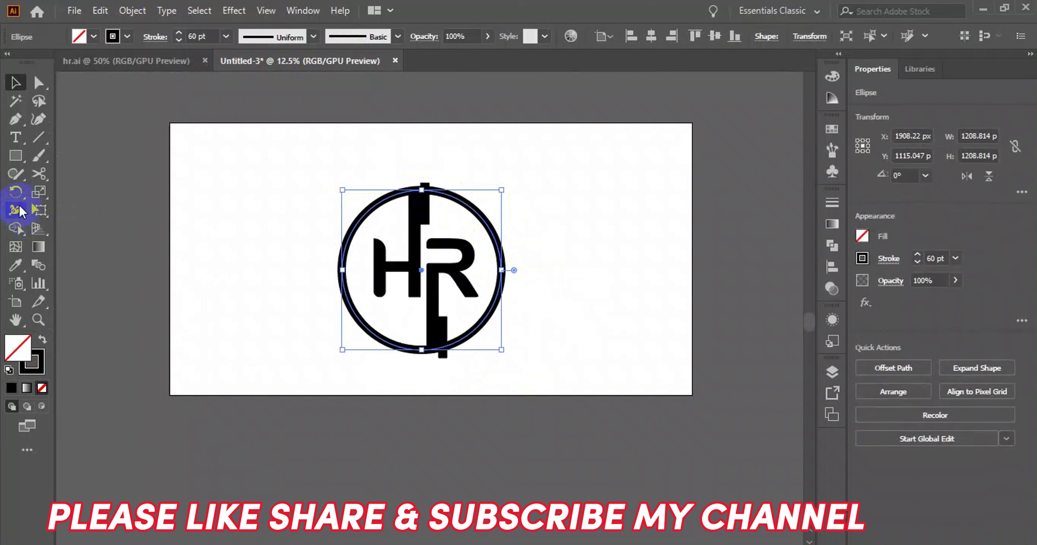
left_click(38, 174)
scroll(445, 215, "up", 2)
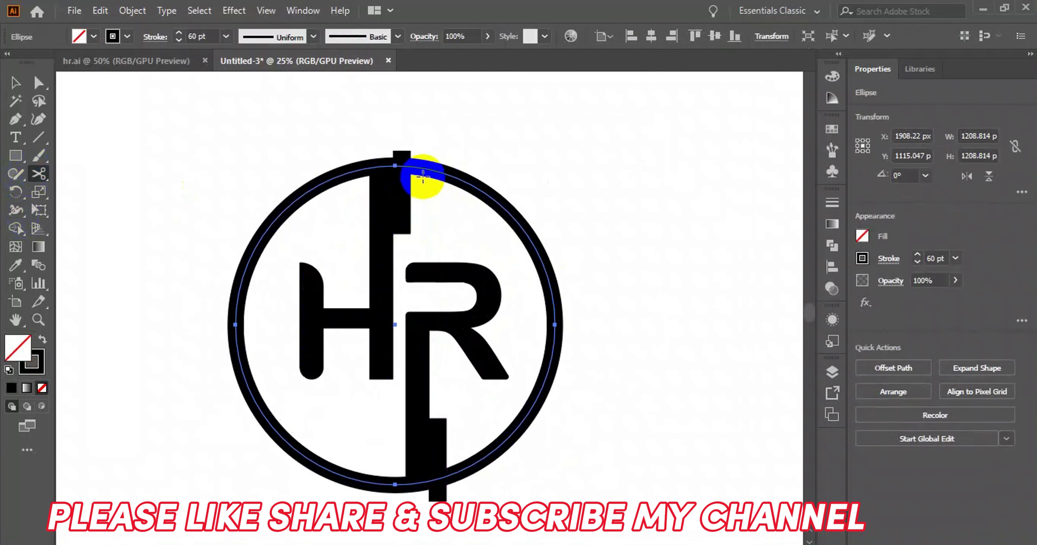
left_click(428, 167)
scroll(463, 297, "down", 2)
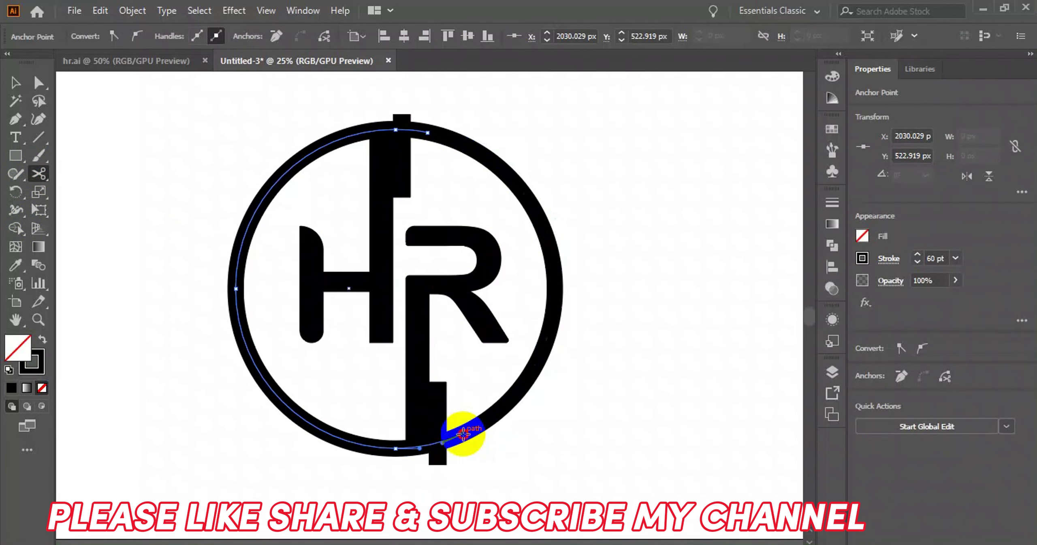
left_click(463, 432)
Select the right-hand arc of the cut ring with the Selection tool.
left_click(15, 84)
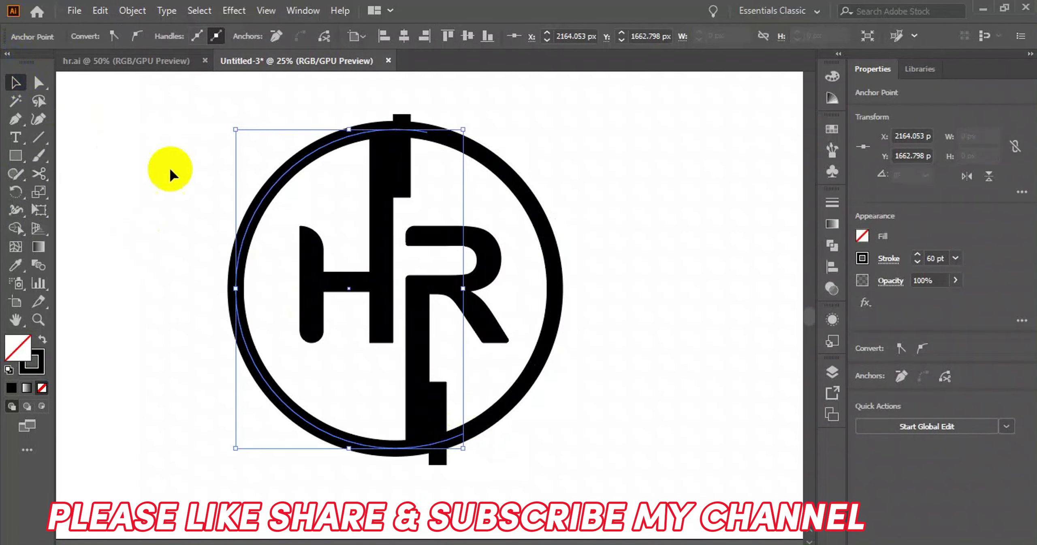
scroll(232, 204, "down", 1)
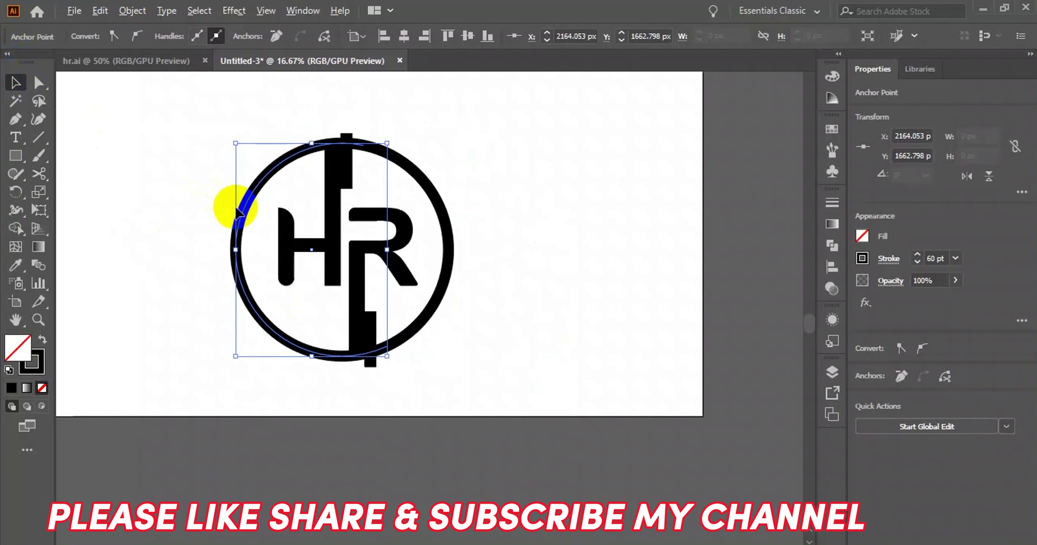
left_click(432, 194)
Expand the whole HR logo, fill and stroke, into one black-filled strokeless group.
key("ctrl+shift+a")
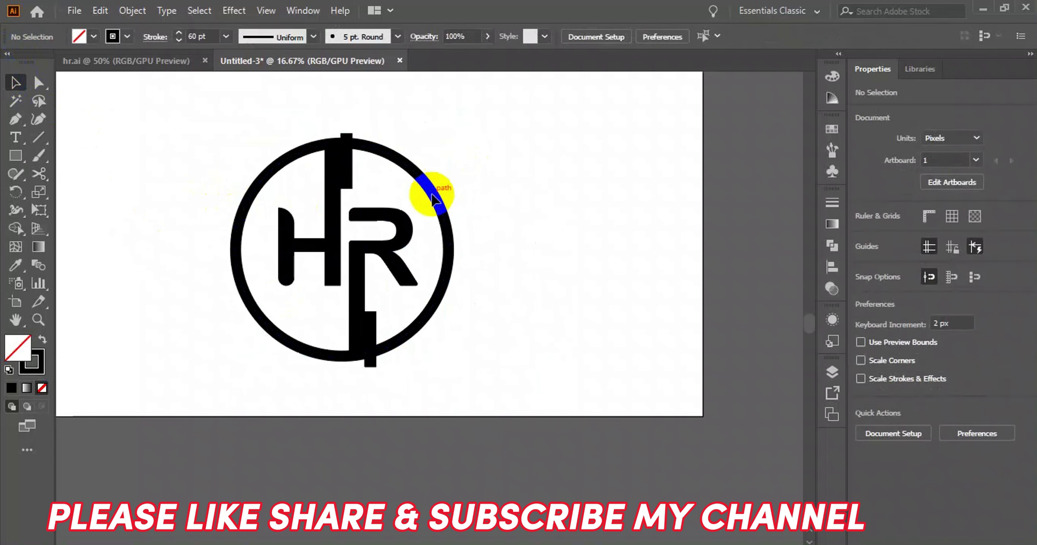
left_click_drag(414, 373, 413, 373)
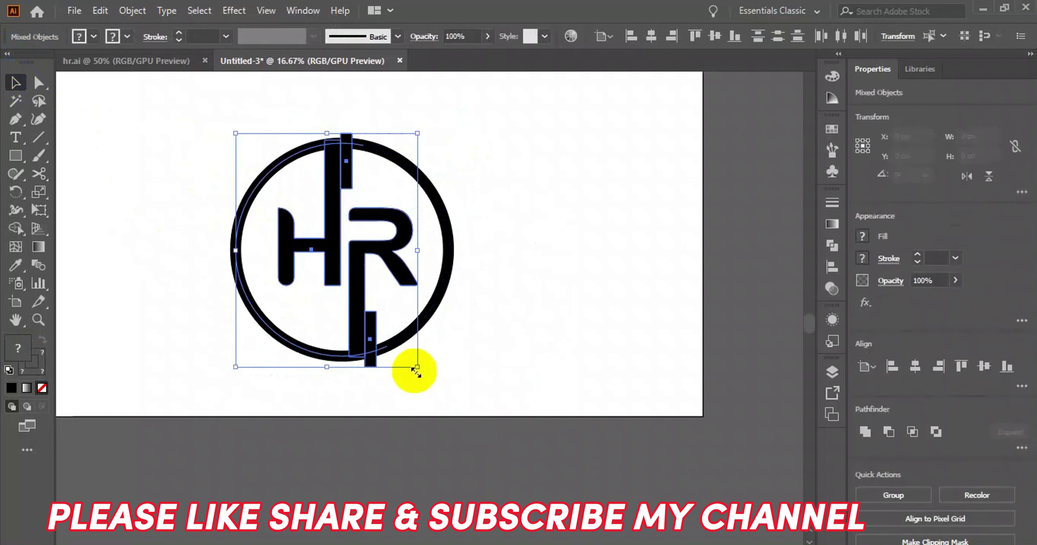
left_click(134, 11)
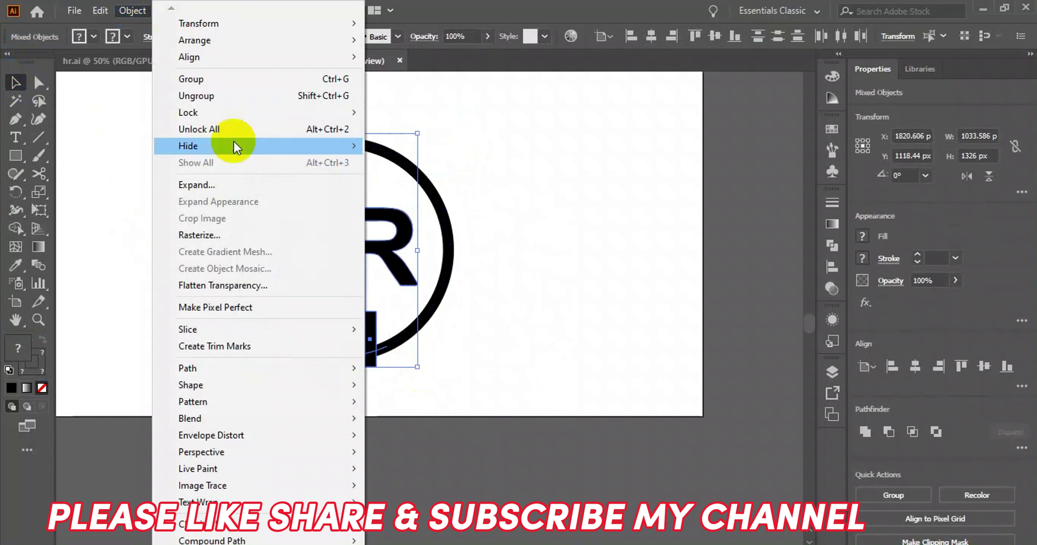
left_click(227, 187)
left_click(488, 379)
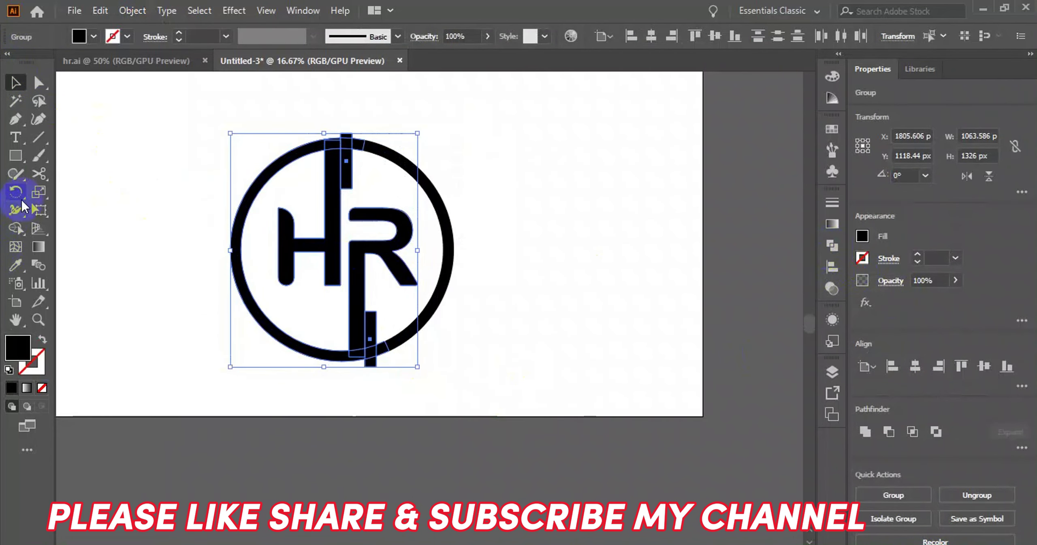
With Shape Builder, delete the small top arc piece and merge the left arc, top square and H stem.
left_click(16, 228)
scroll(316, 124, "up", 1)
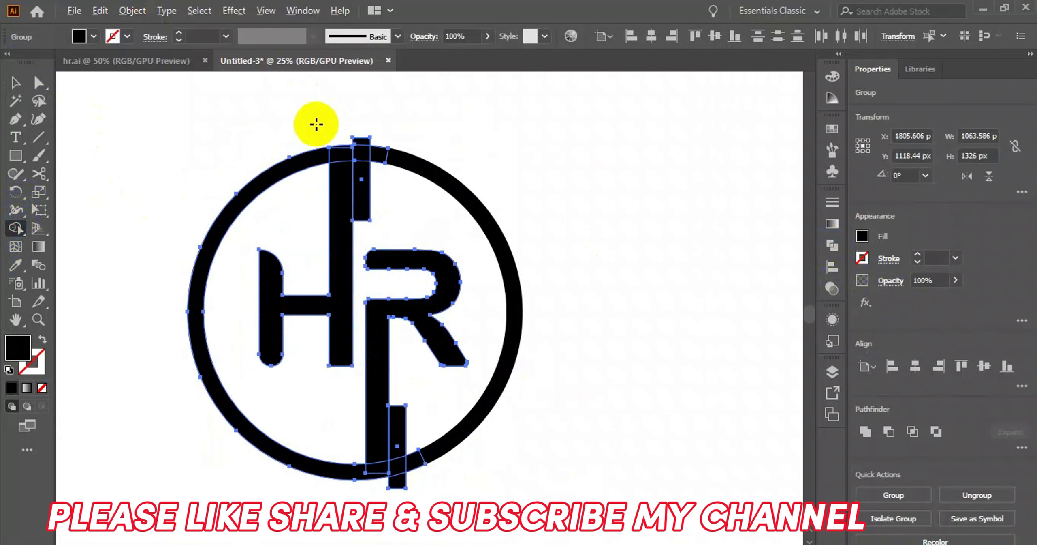
scroll(359, 150, "up", 1)
scroll(347, 144, "up", 2)
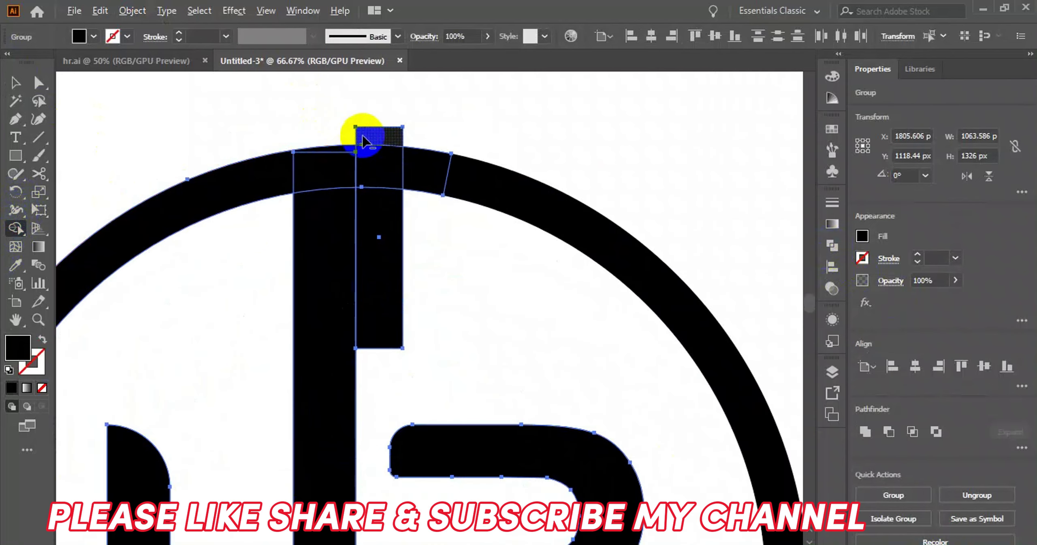
left_click_drag(372, 180, 378, 243)
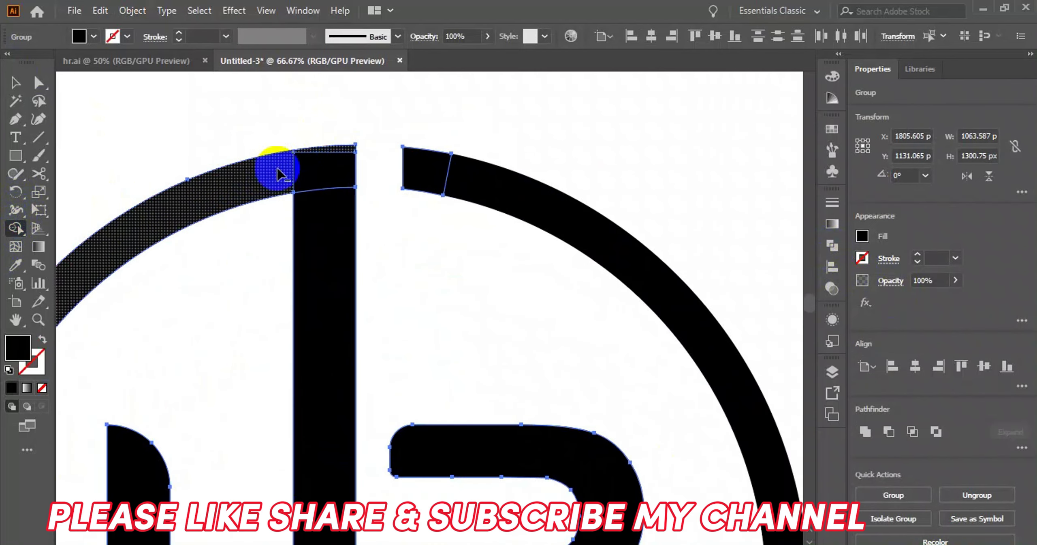
scroll(274, 168, "up", 2)
left_click_drag(273, 168, 365, 263)
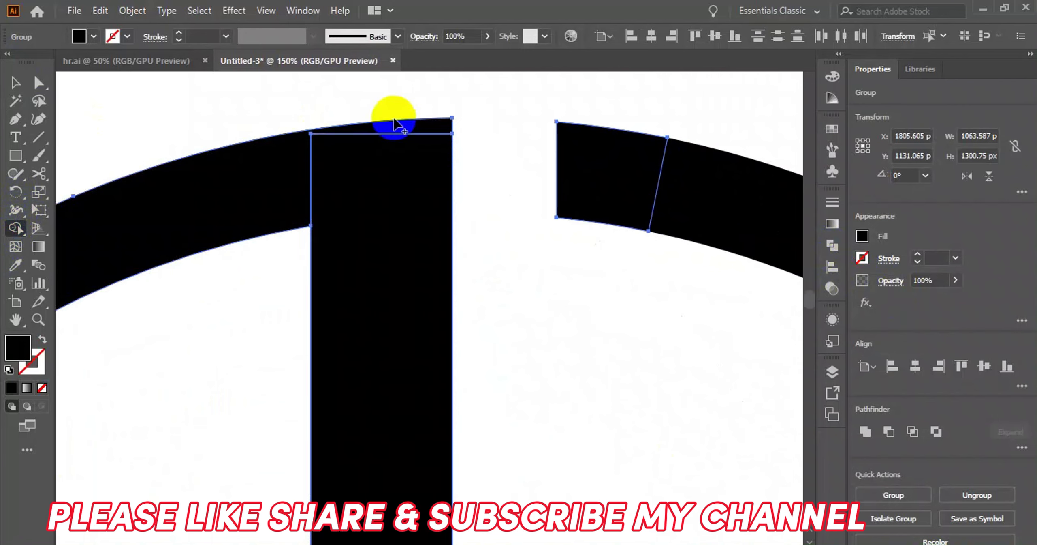
Remove the leftover bottom bar and arc pieces, and merge the arc section into the R's stem.
scroll(324, 166, "down", 4)
scroll(393, 227, "down", 3)
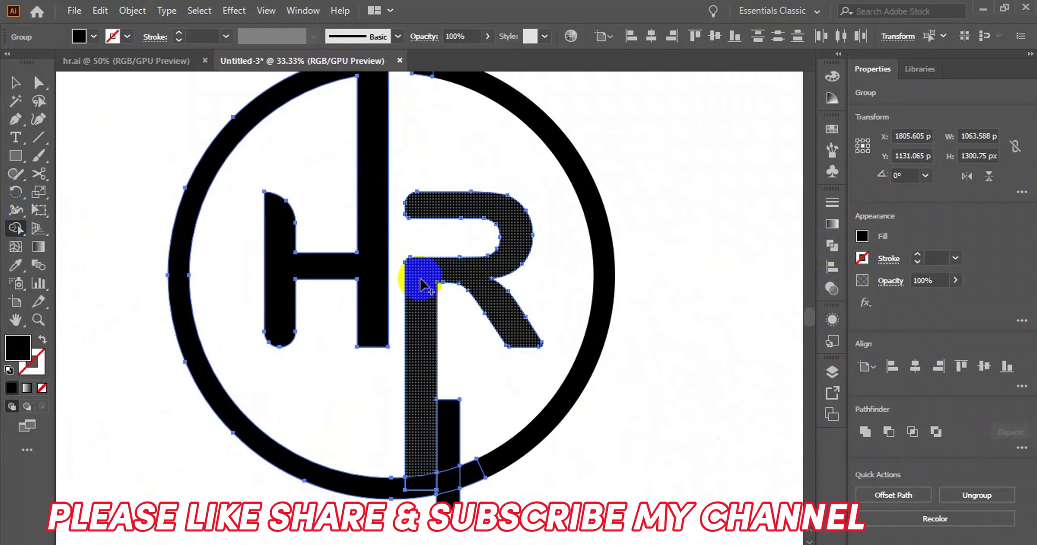
scroll(445, 441, "up", 2)
left_click_drag(447, 352, 451, 423, "alt")
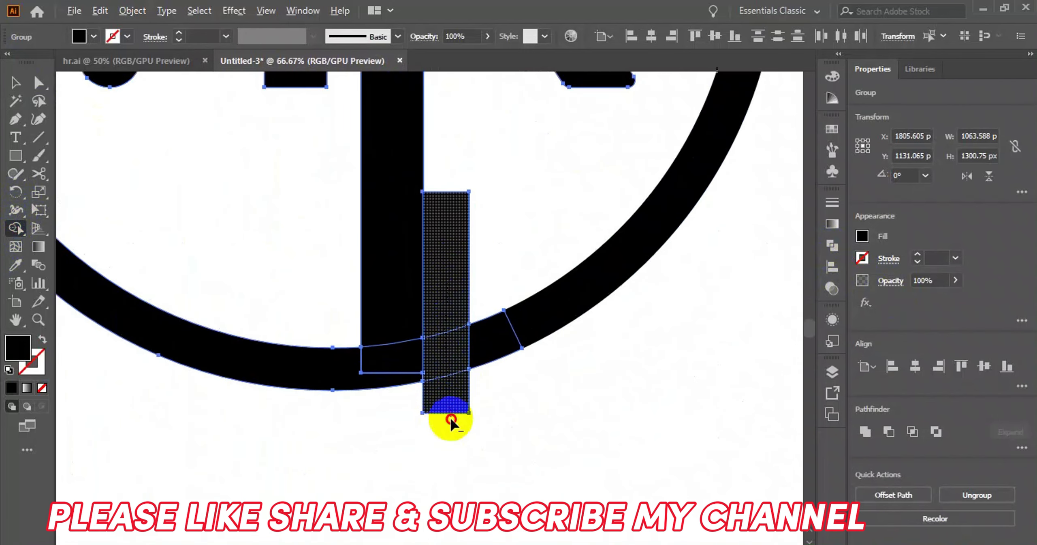
scroll(380, 399, "up", 3)
mouse_move(410, 320)
left_mouse_down()
mouse_move(280, 333)
mouse_move(366, 302)
left_mouse_up()
scroll(388, 297, "down", 5)
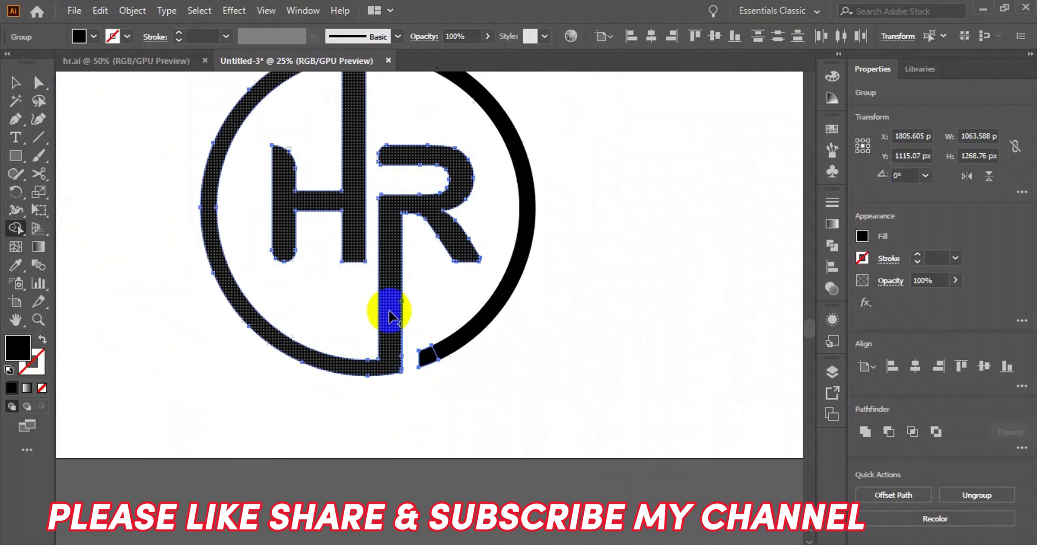
scroll(393, 243, "up", 1)
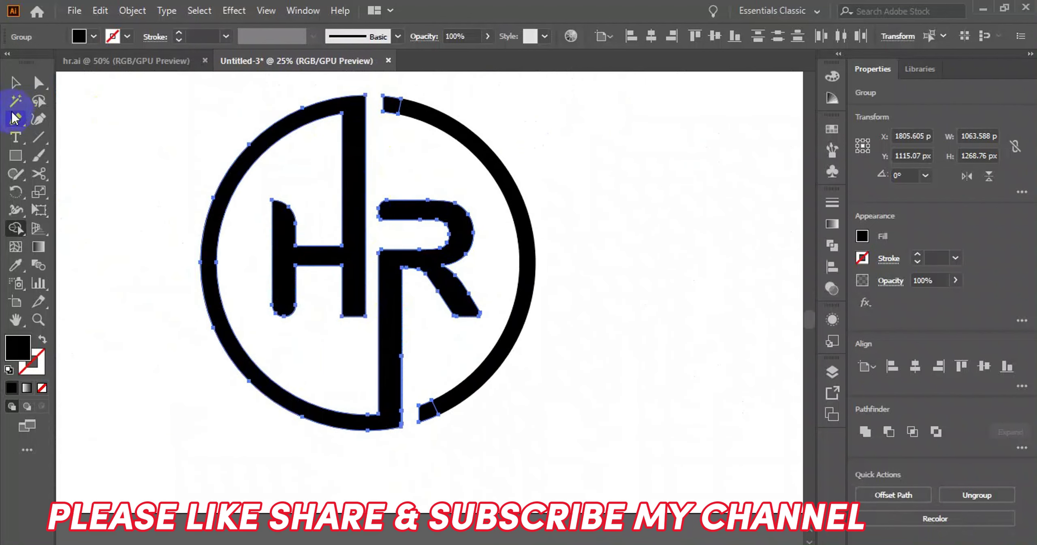
Delete the leftover small arc slivers.
left_click(185, 135)
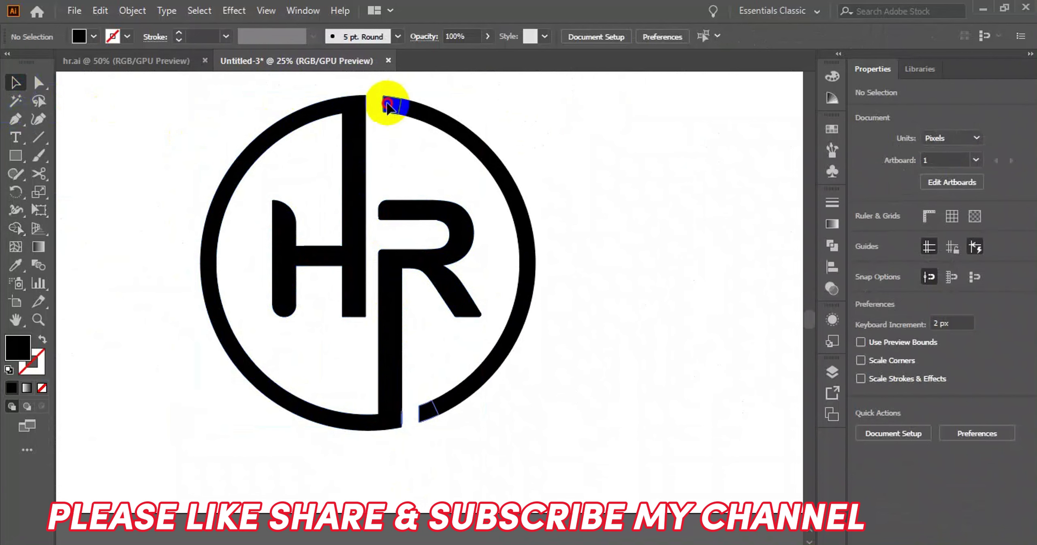
left_click(388, 106)
key("Delete")
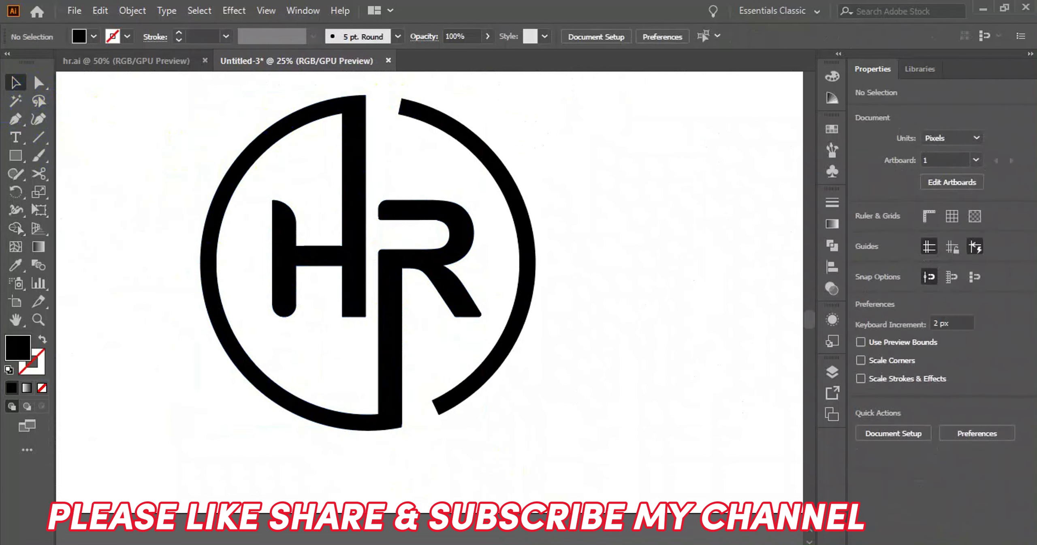
Place path text on the ring's right arc at 220 pt and type the brand name.
scroll(539, 276, "up", 2, "alt")
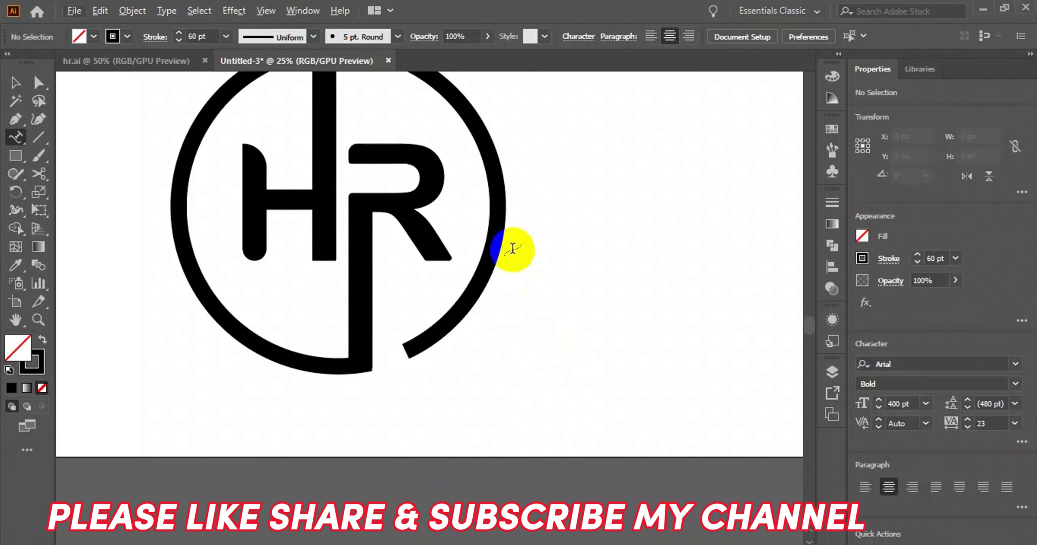
left_click(426, 139)
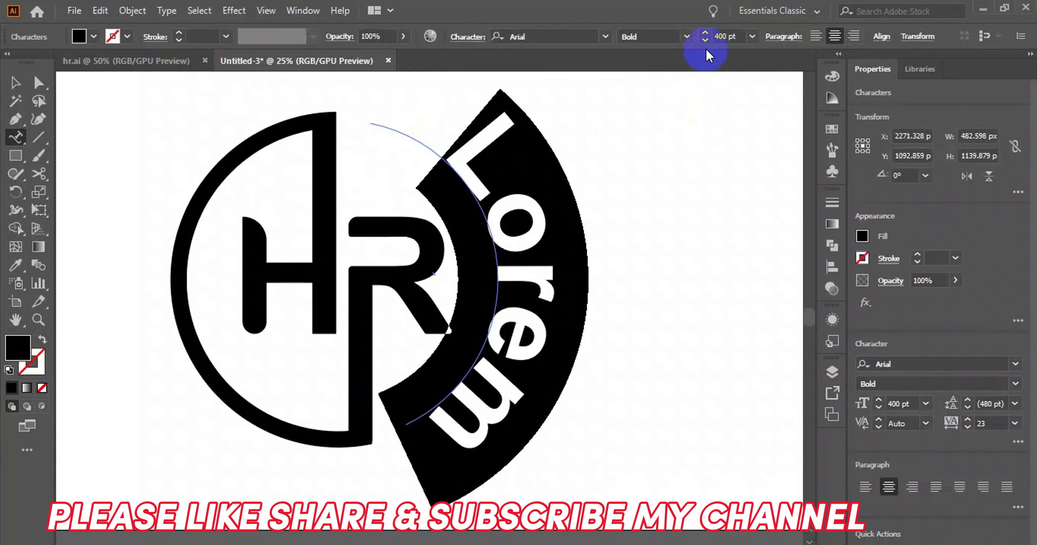
left_click(704, 41)
type("220")
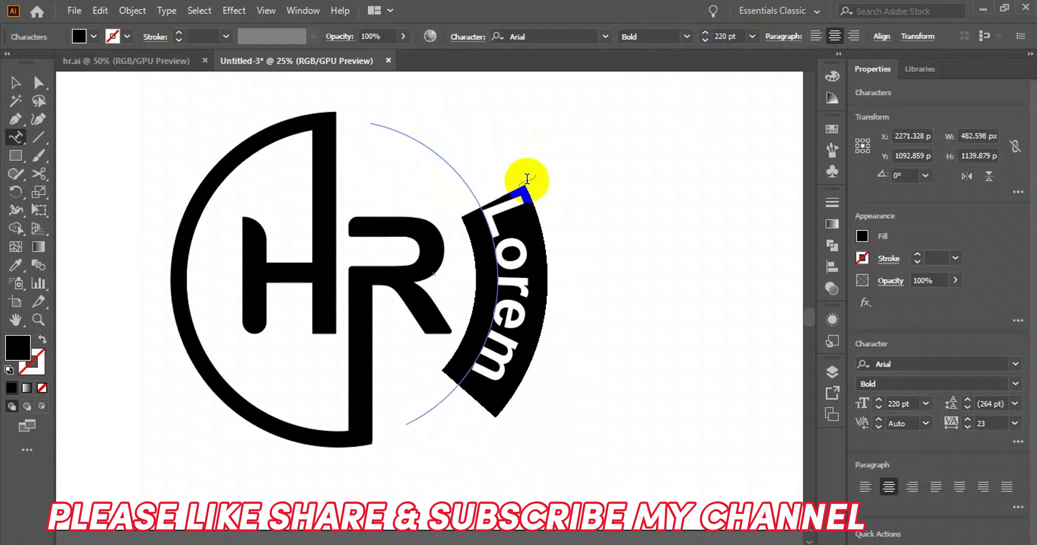
type("HR DE")
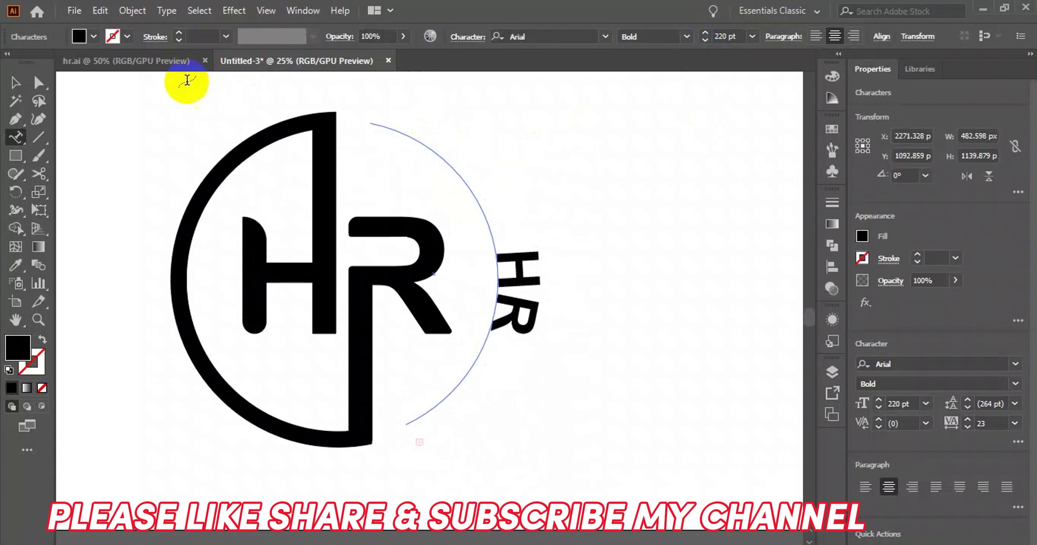
left_click(22, 83)
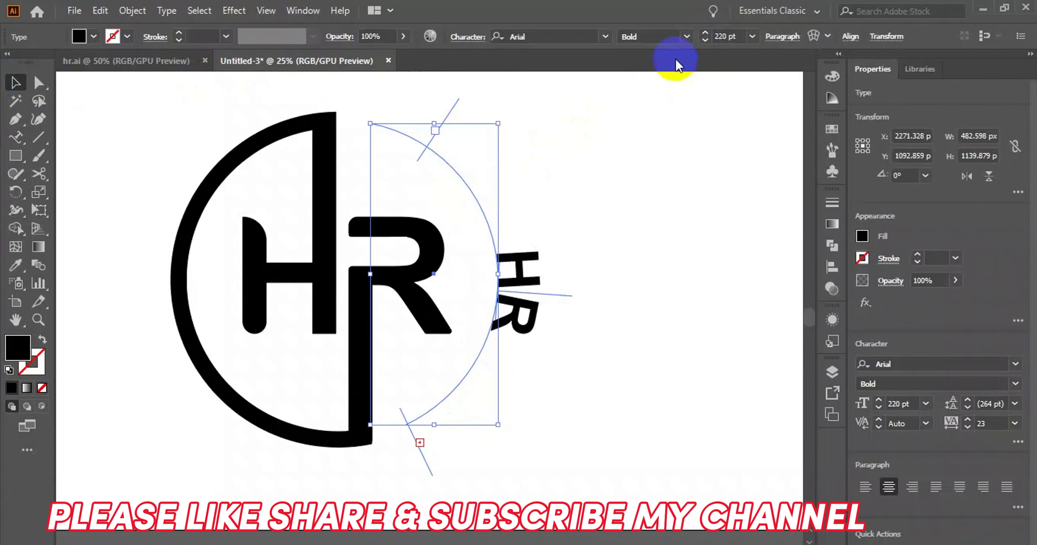
Shrink the curved text to fit and set its font to Amoitar-Regular.
left_click(704, 40)
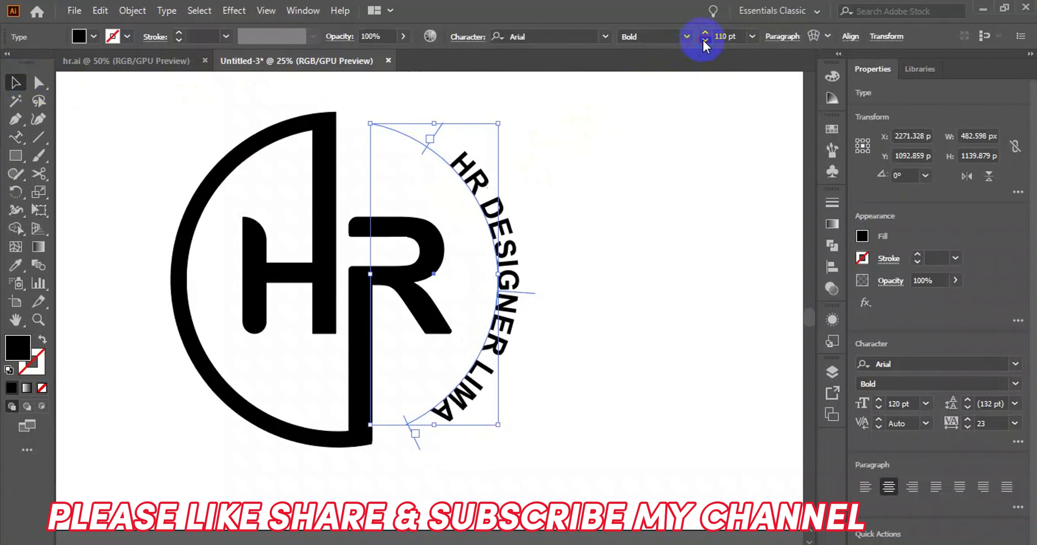
left_click(571, 32)
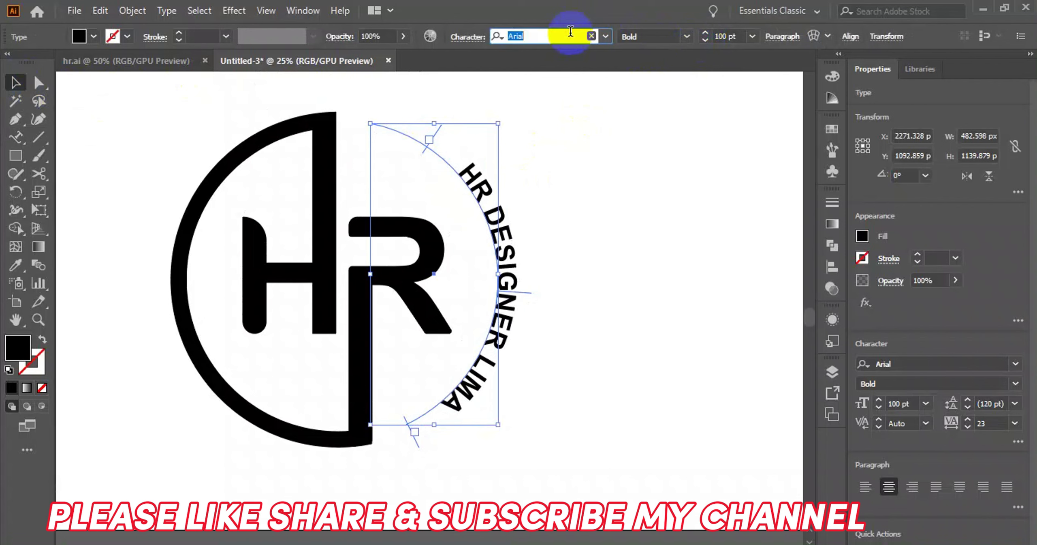
type("AMOI")
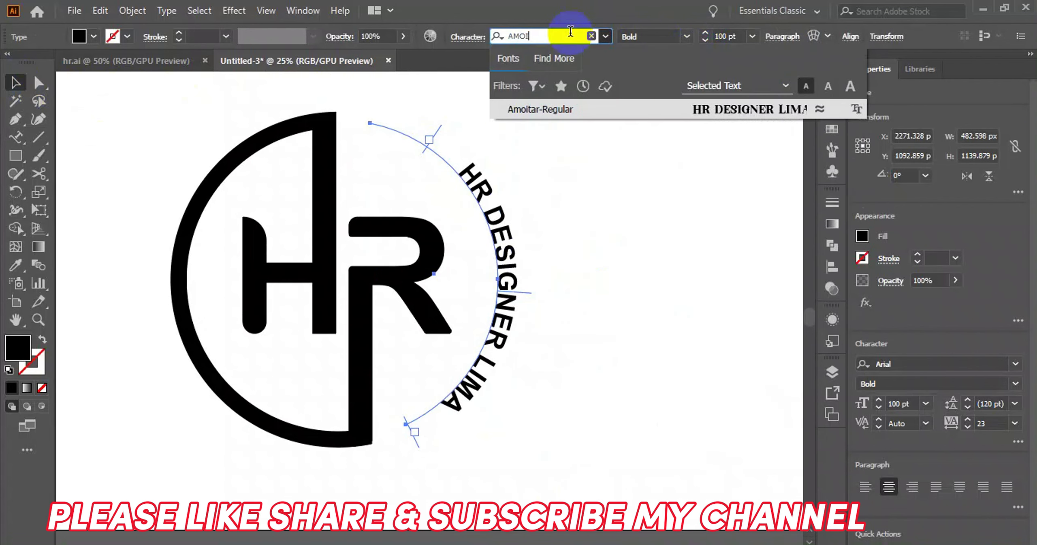
left_click(567, 105)
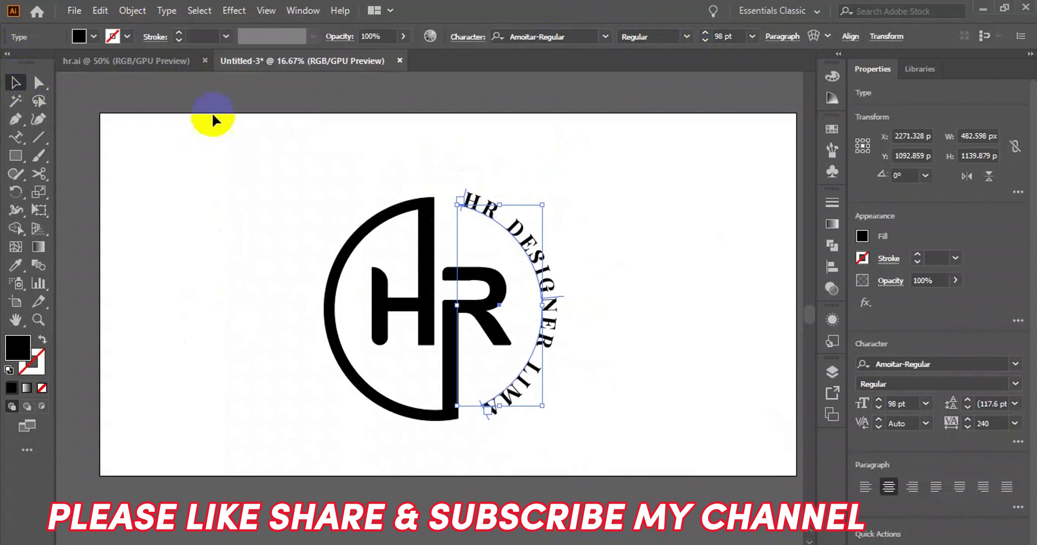
Expand the curved HR DESIGNER LIMA text into shapes.
left_click(144, 18)
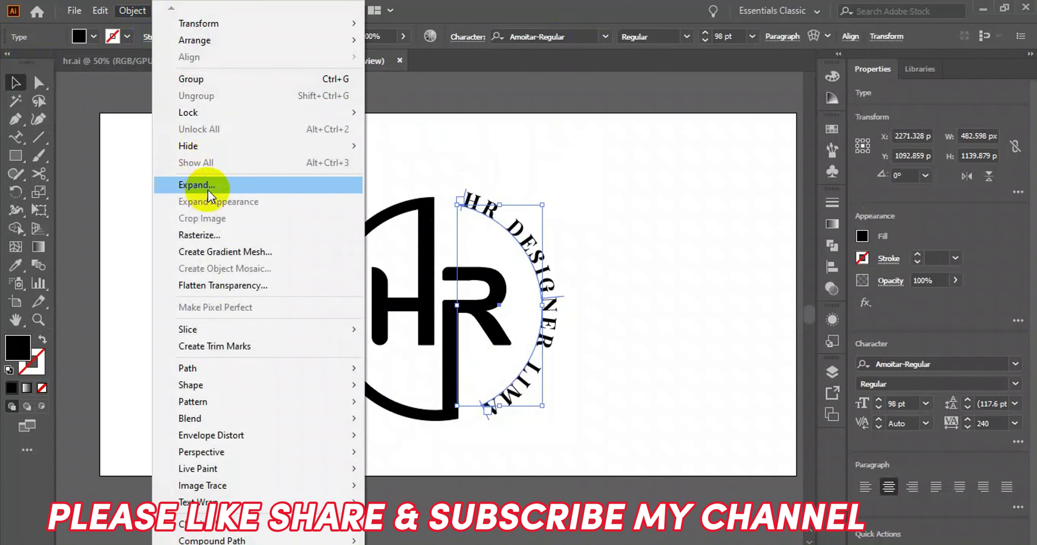
left_click(225, 186)
left_click(482, 367)
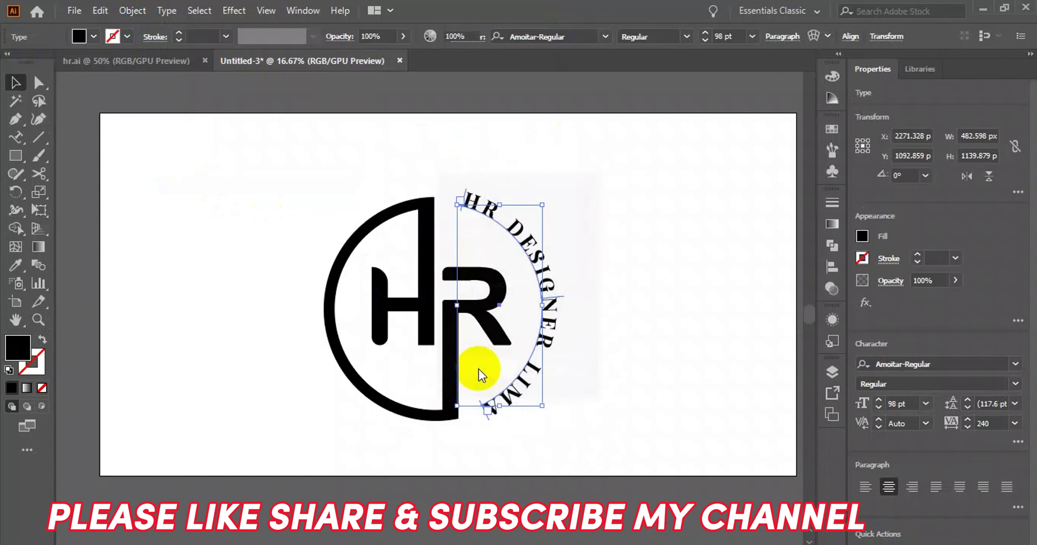
Fill the HR monogram group with a gradient whose starting stop is pink.
left_click(637, 411)
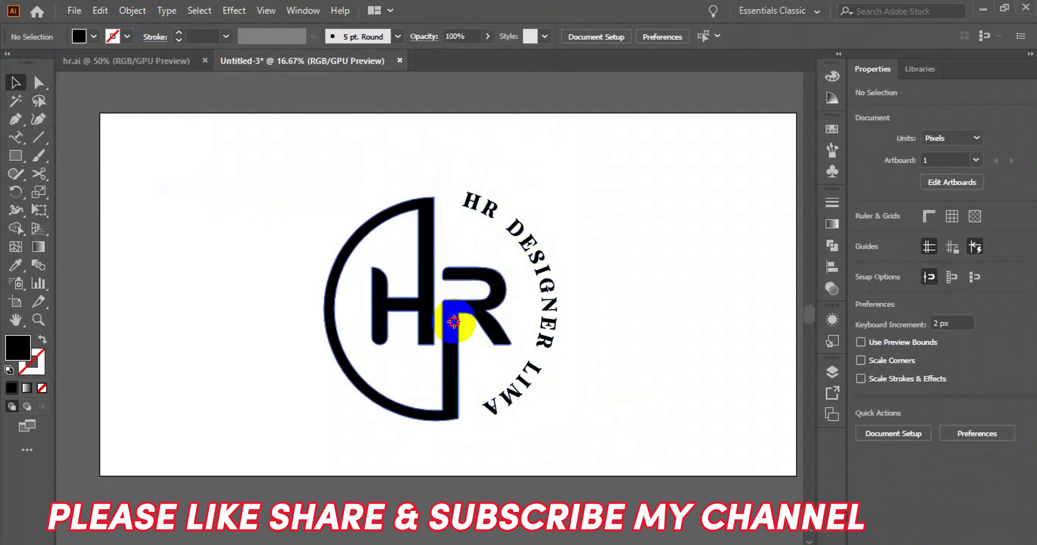
left_click(454, 321)
left_click(29, 388)
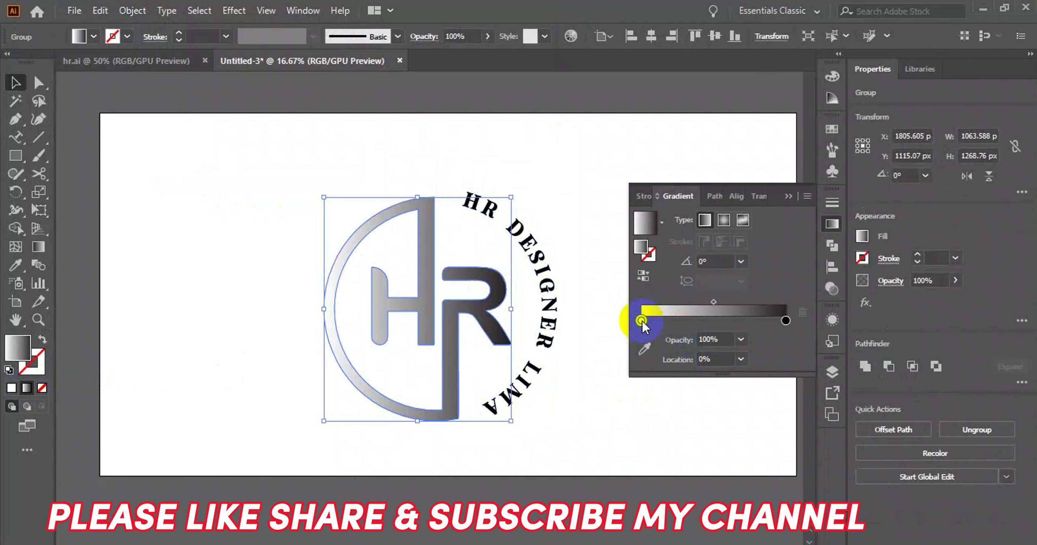
double_click(642, 320)
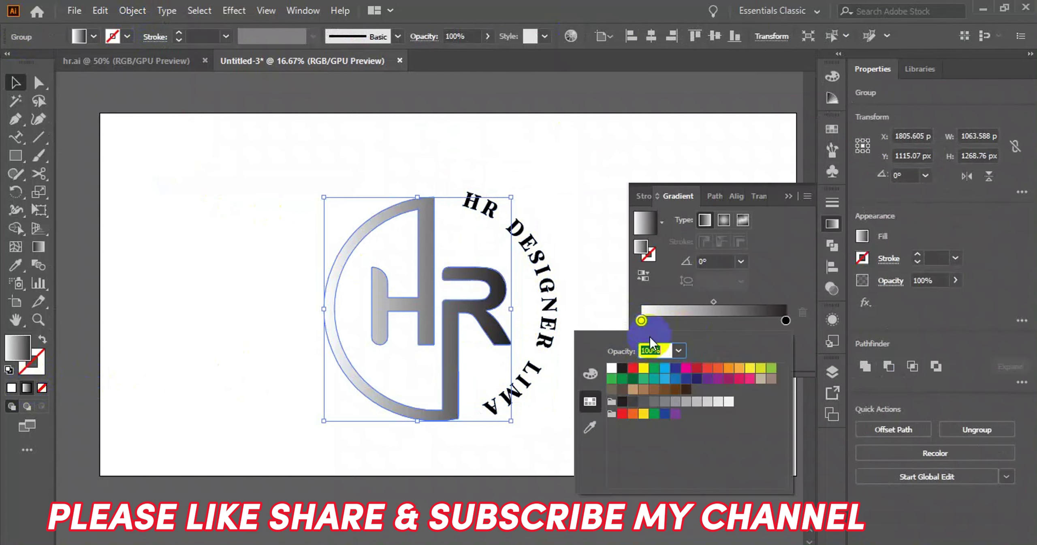
left_click(750, 378)
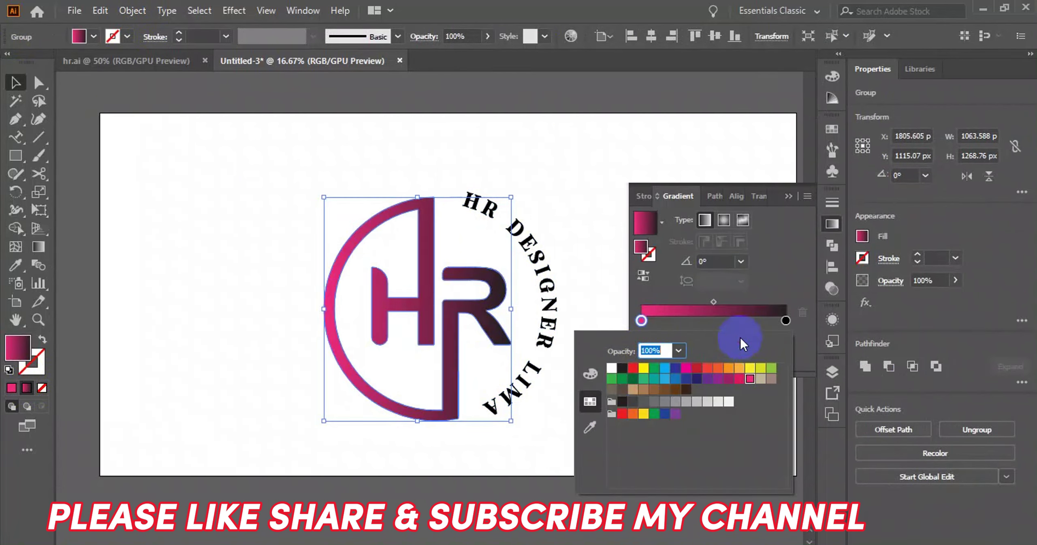
left_click(789, 201)
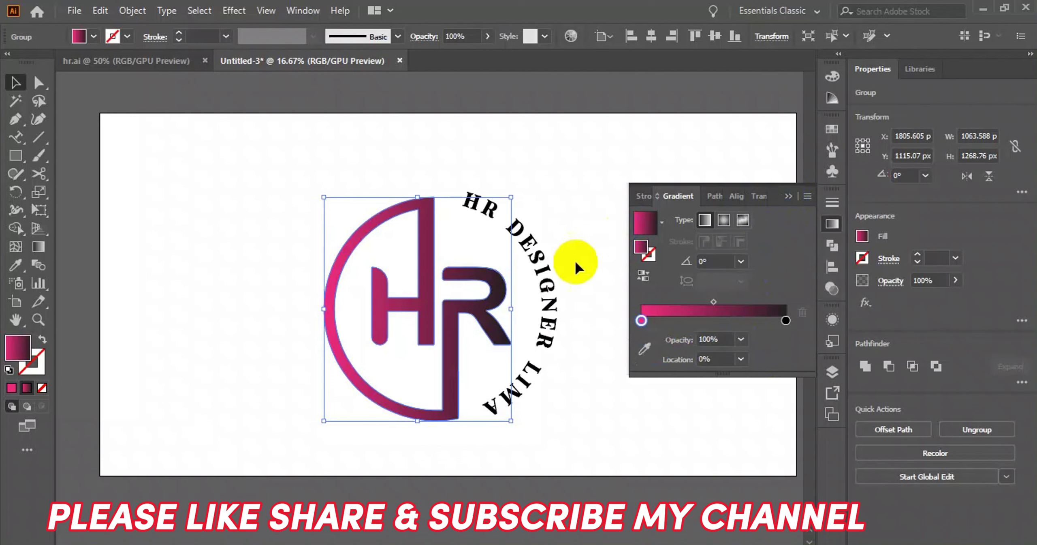
left_click(788, 196)
left_click(608, 243)
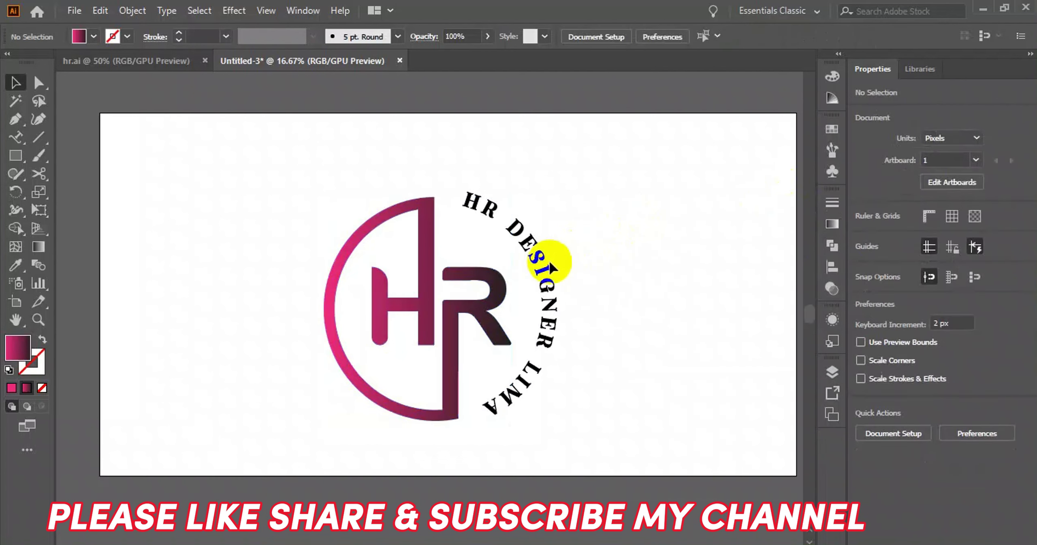
Fill the curved HR DESIGNER LIMA text with pink.
left_click(534, 277)
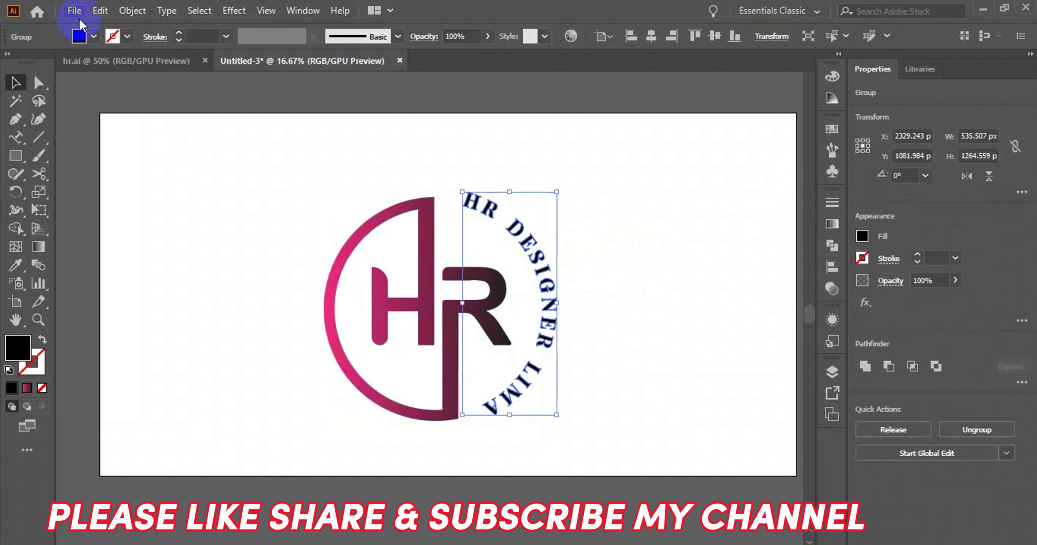
left_click(94, 38)
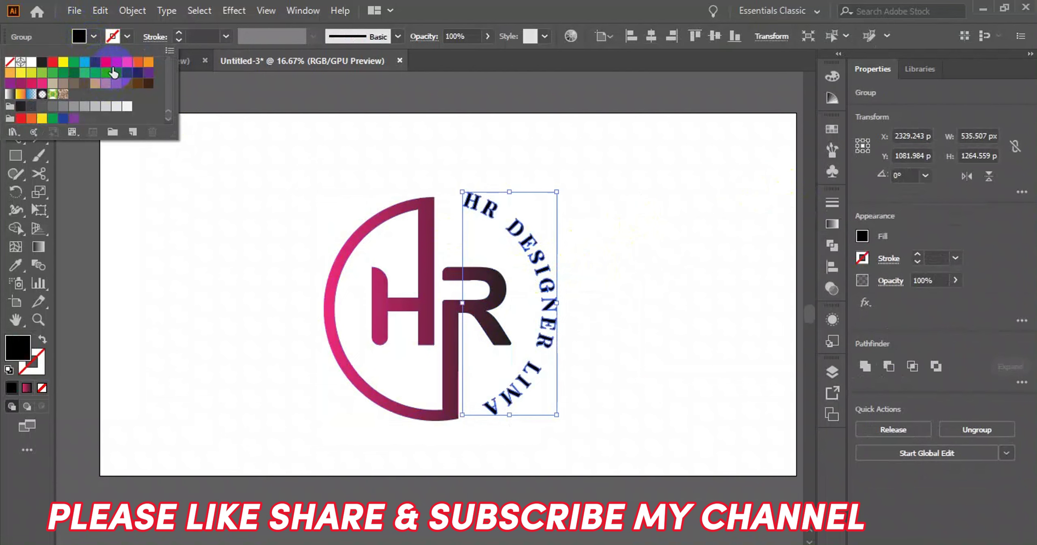
left_click(105, 62)
left_click(263, 216)
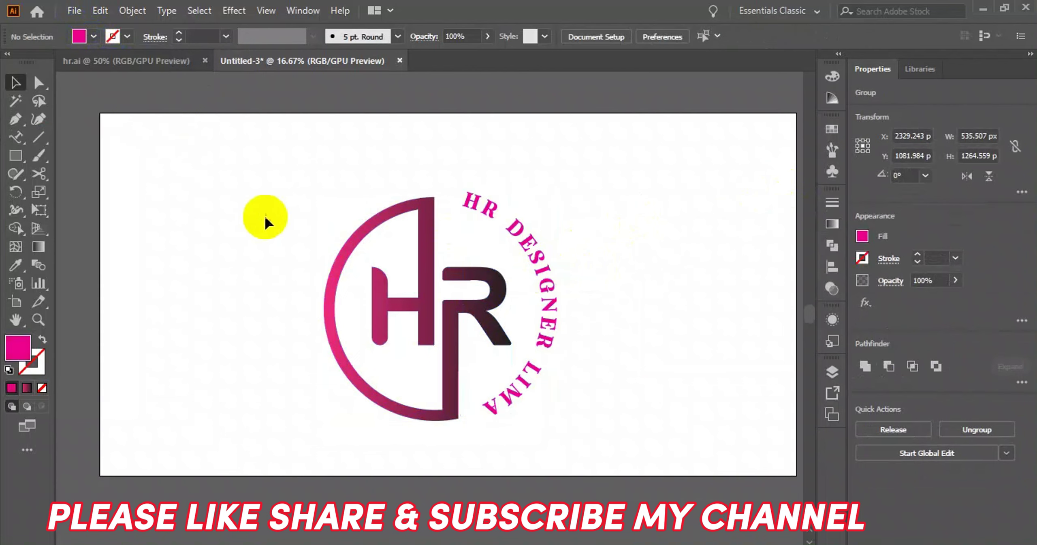
Select every part of the logo and group it.
scroll(400, 251, "down", 1)
left_click_drag(318, 208, 486, 306)
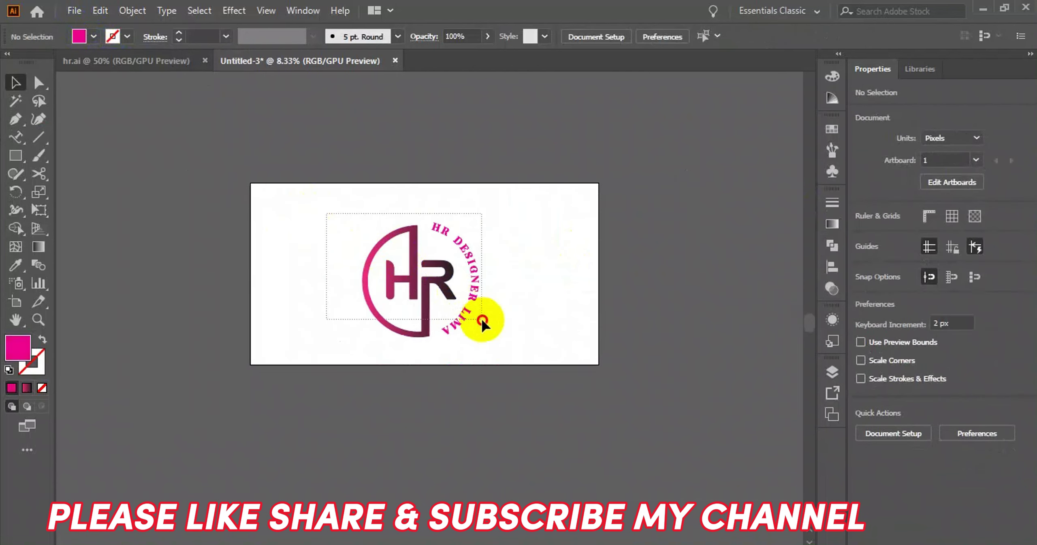
right_click(410, 238)
left_click(489, 356)
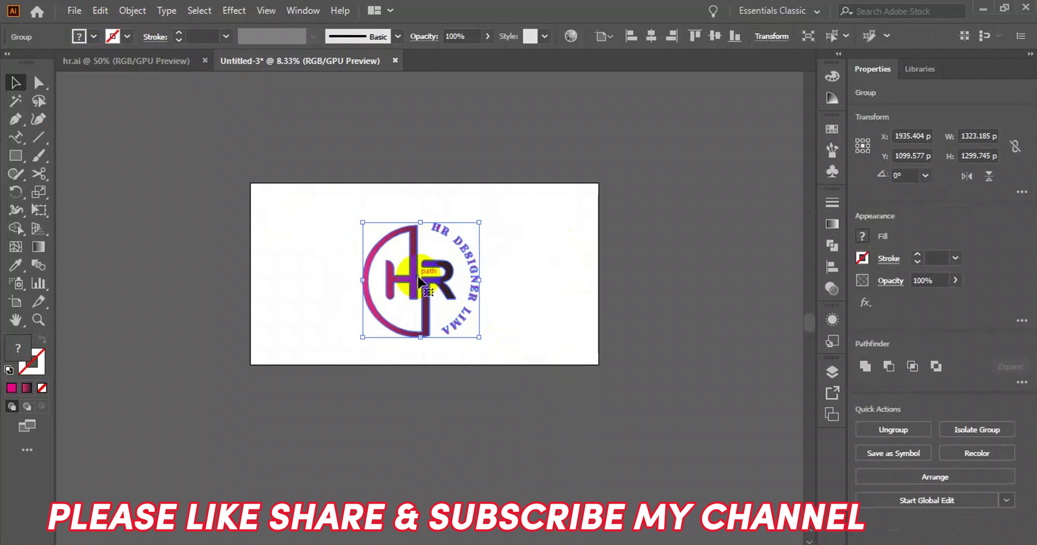
Move the grouped logo up and left and enlarge it on the artboard.
left_click_drag(419, 279, 413, 269)
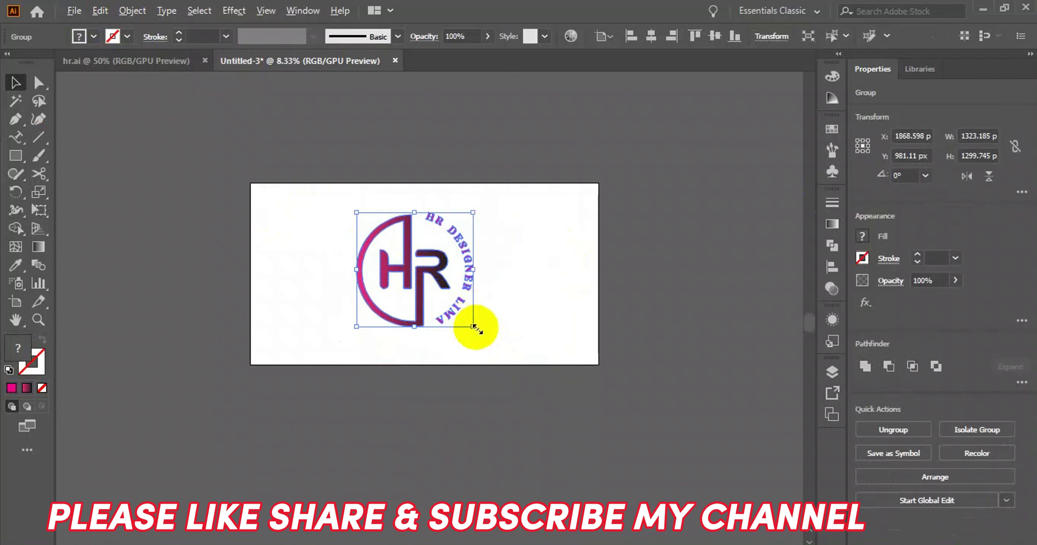
mouse_move(473, 326)
left_mouse_down()
mouse_move(485, 338)
mouse_move(473, 308)
left_mouse_up()
left_click(502, 405)
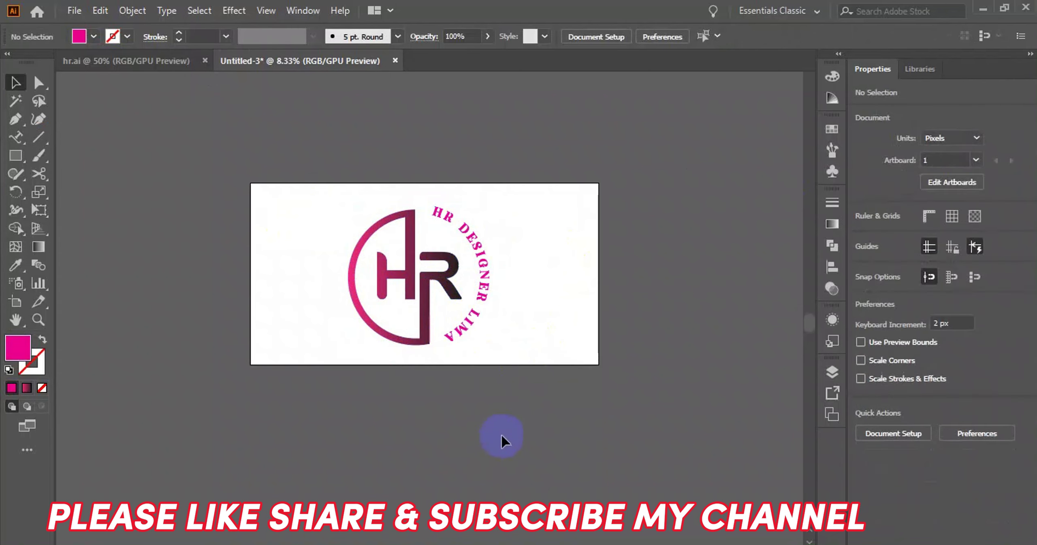